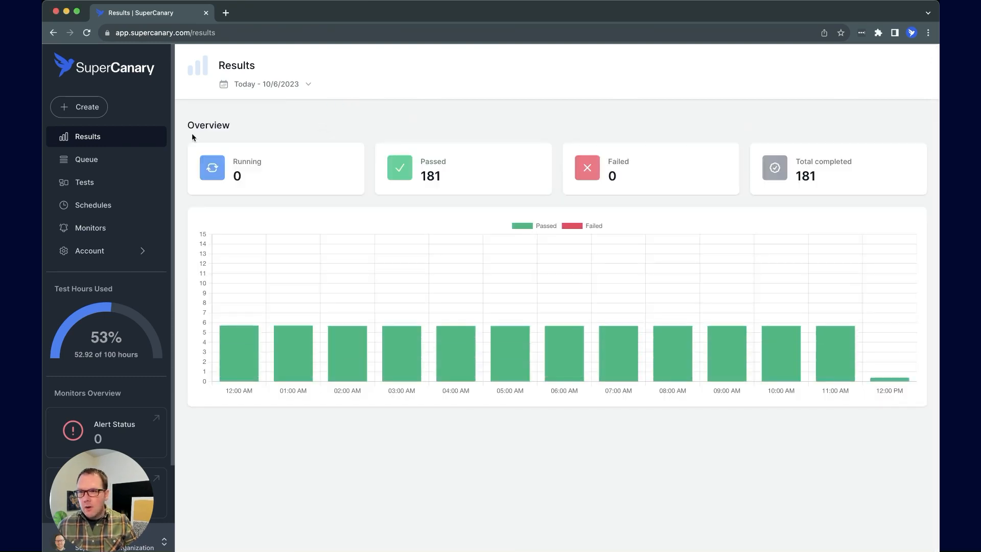
# Create a new test named 'Webpage Health Demo' and bring up the step-type chooser
pyautogui.click(87, 112)
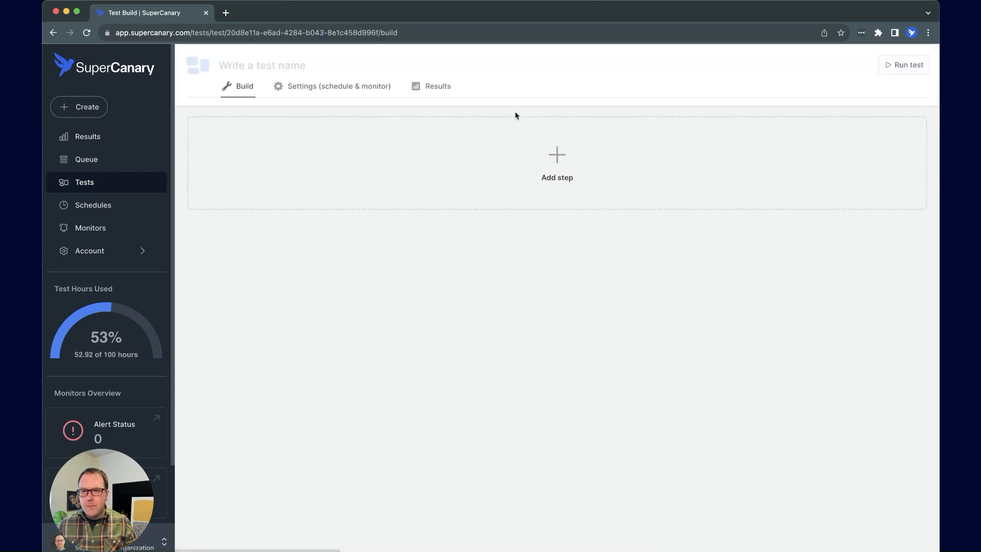
pyautogui.click(402, 73)
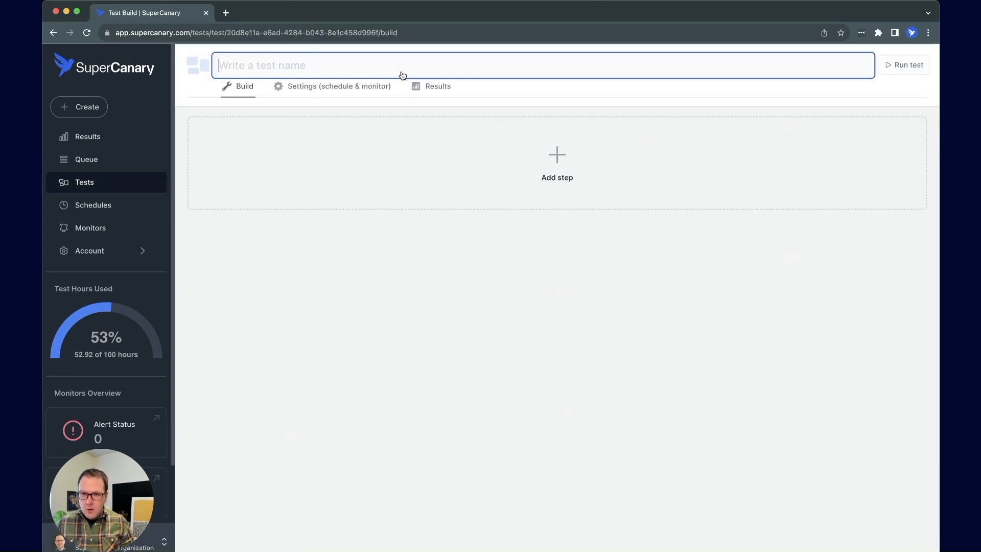
pyautogui.write('Webpage He')
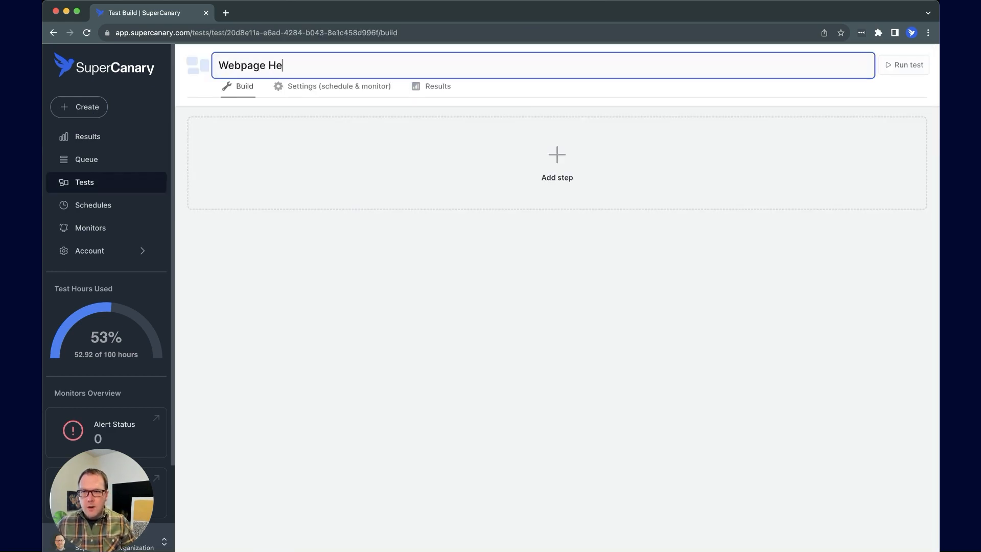
pyautogui.write('alth Demo')
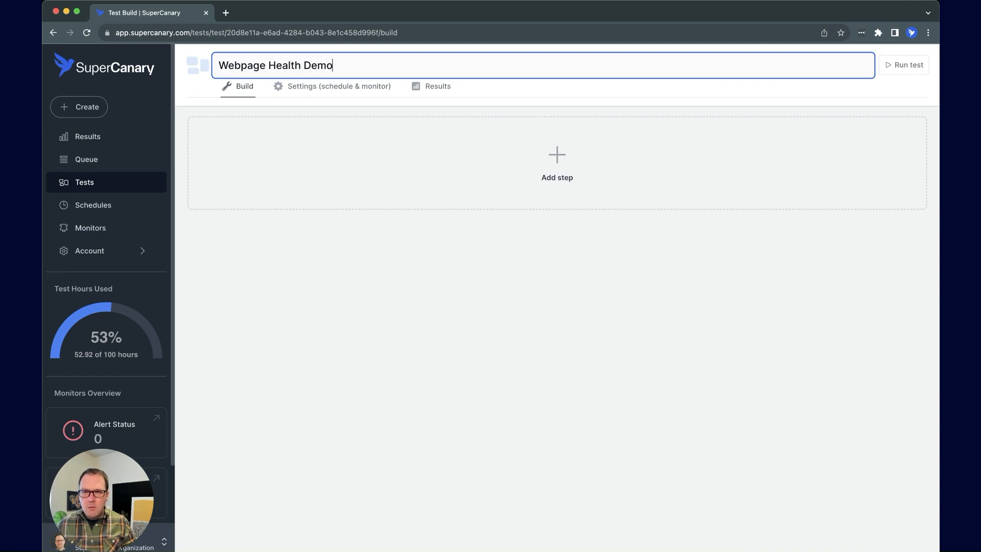
pyautogui.click(557, 165)
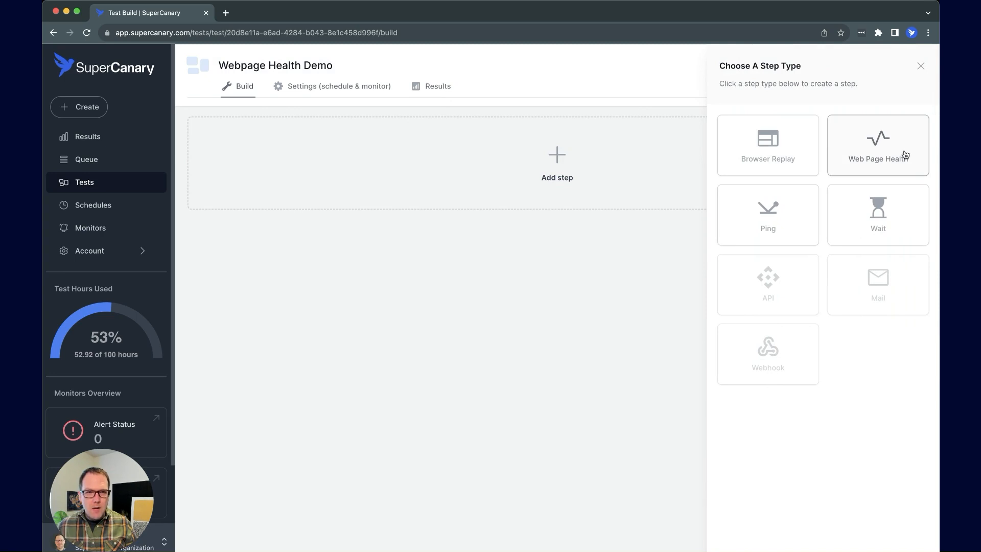
pyautogui.click(905, 155)
pyautogui.click(744, 132)
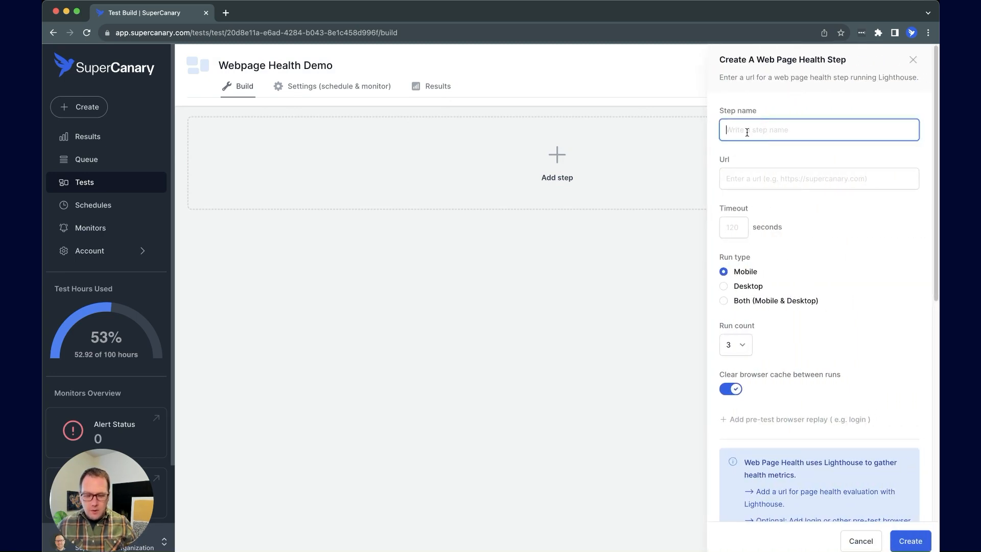
pyautogui.write('Light')
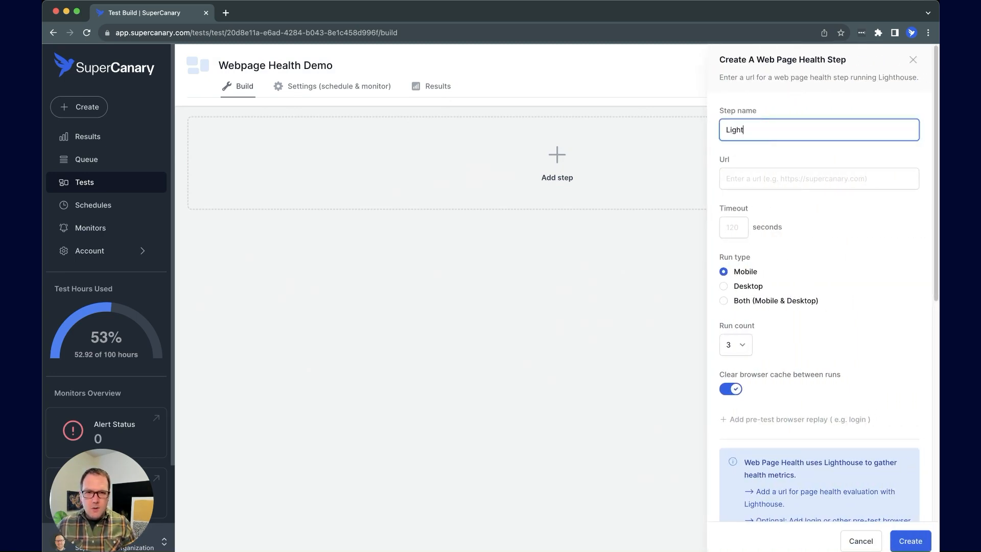
pyautogui.write('house run')
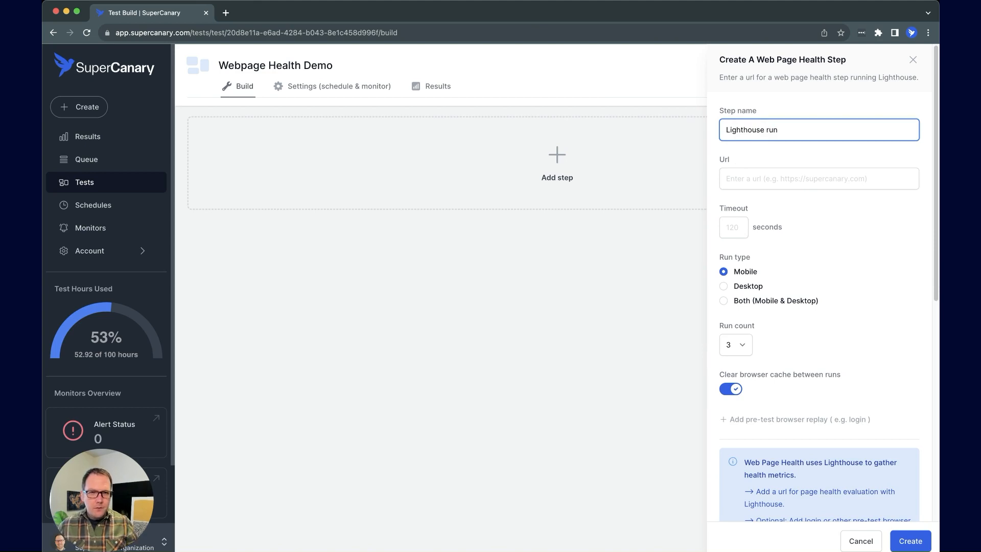
pyautogui.click(750, 184)
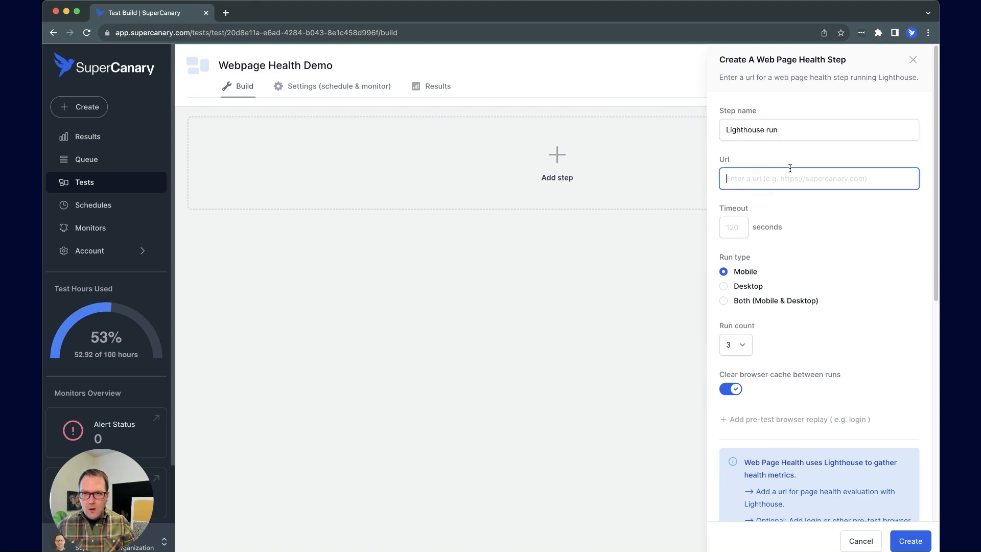
pyautogui.write('htt')
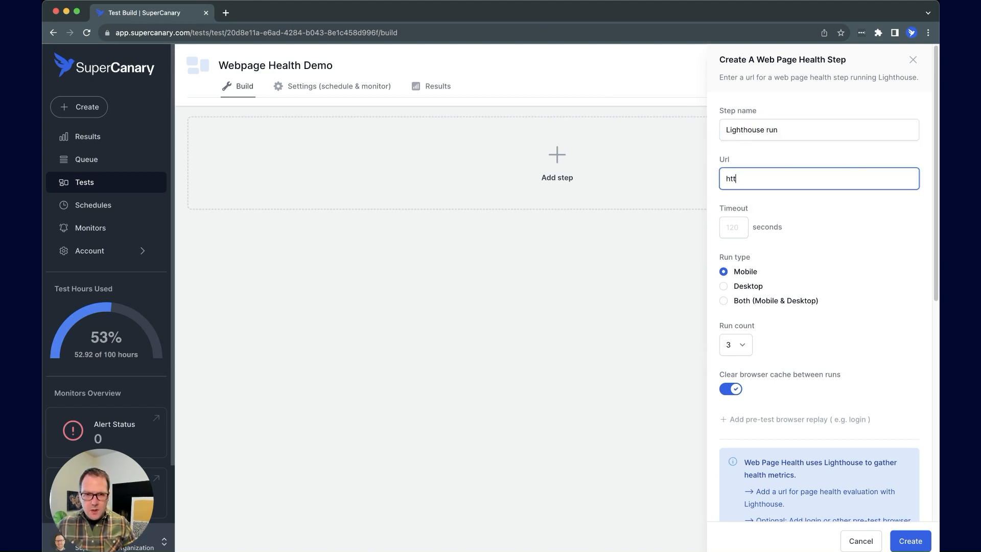
pyautogui.write('ps://su')
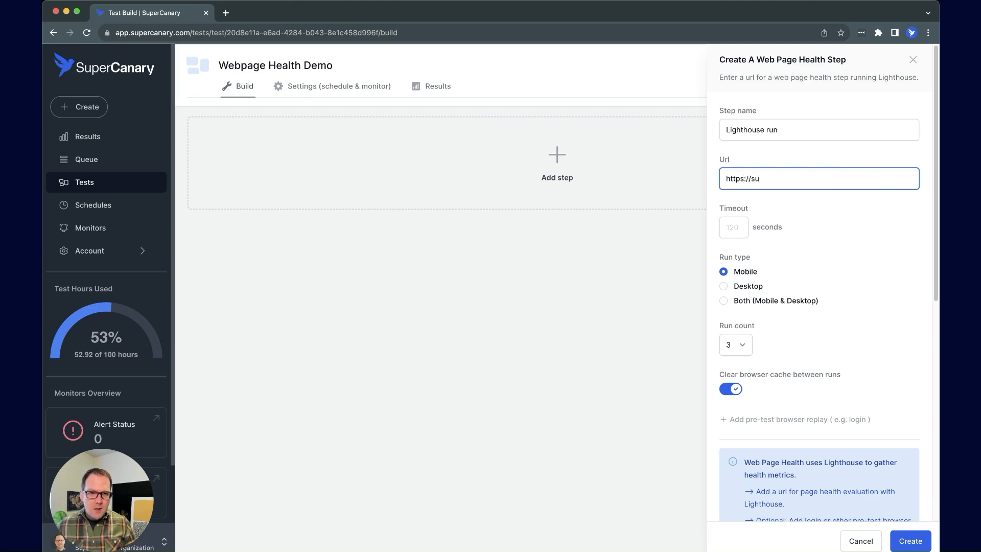
pyautogui.write('percanary.com')
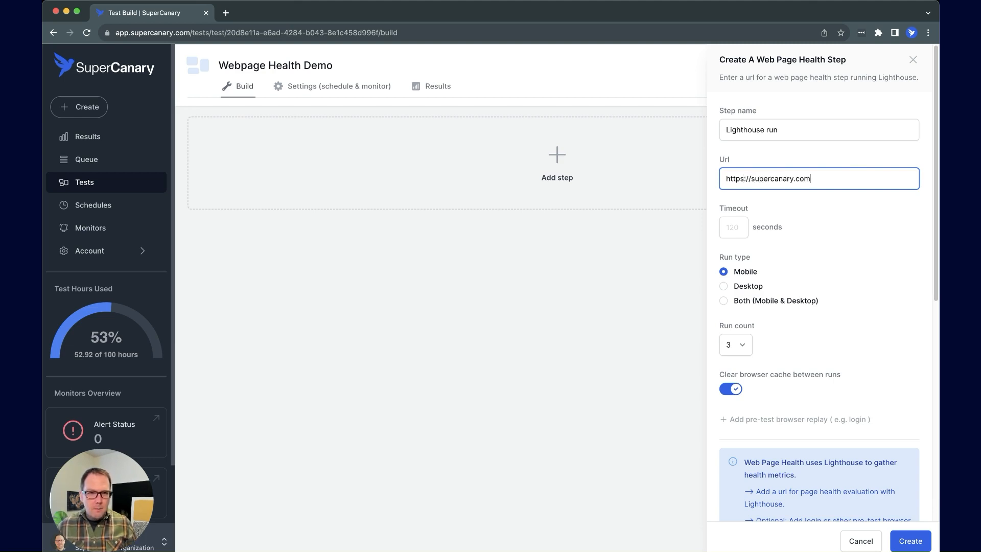
# Set the step timeout to 120 seconds
pyautogui.click(741, 227)
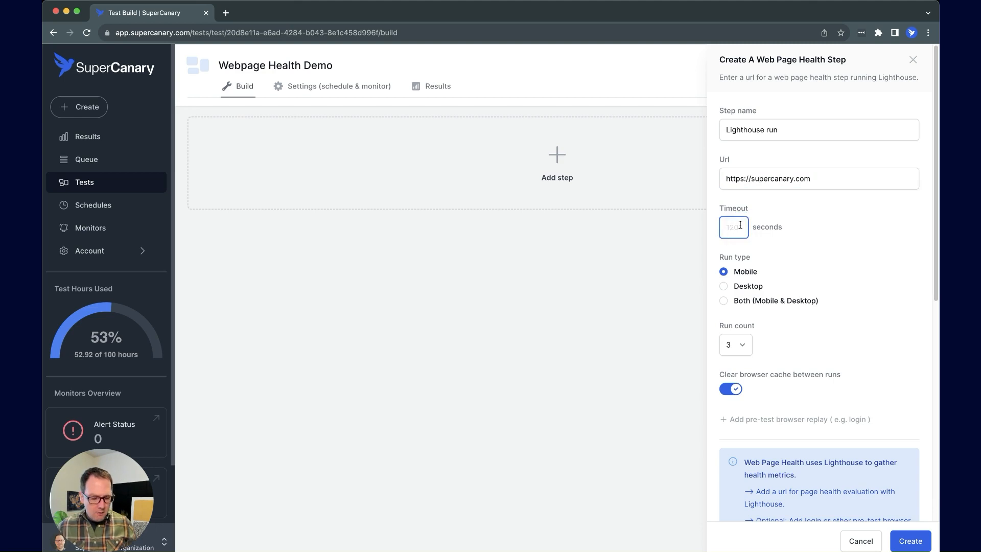
pyautogui.write('15')
pyautogui.press('BackSpace')
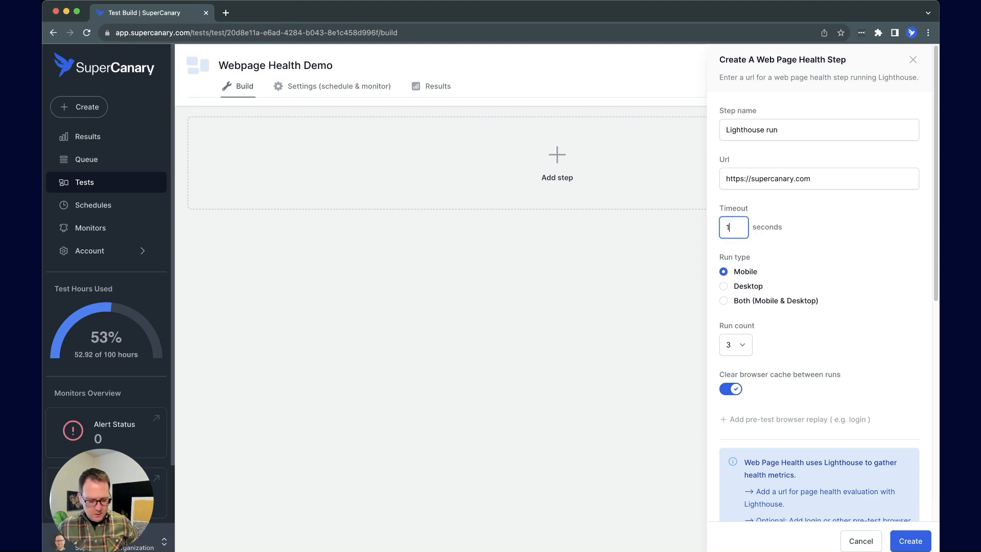
pyautogui.write('20')
pyautogui.click(808, 261)
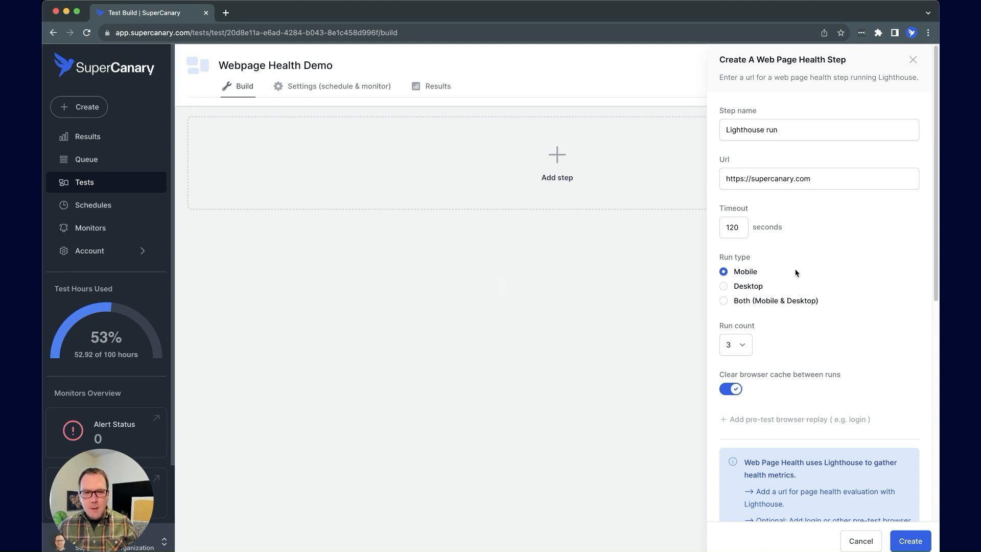
pyautogui.click(792, 323)
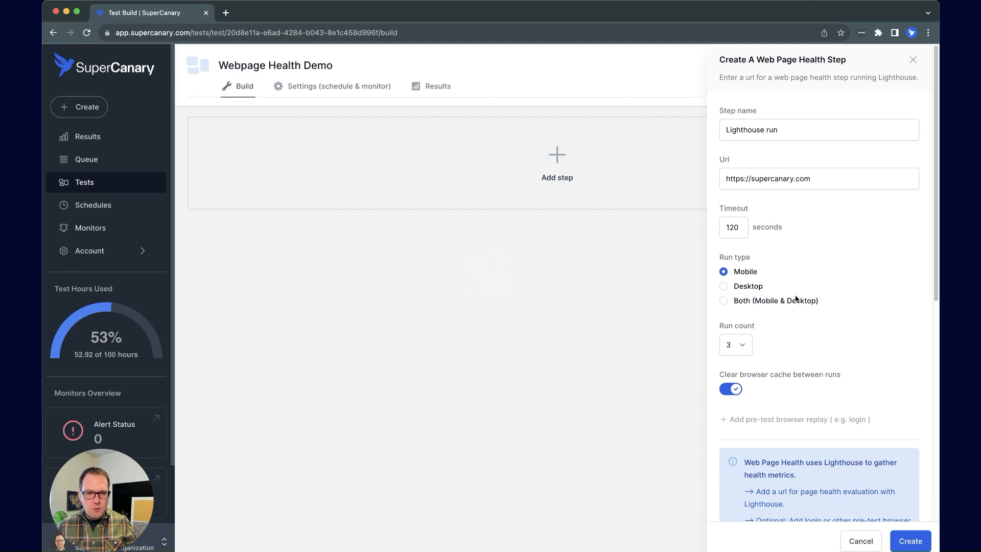
pyautogui.scroll(-3, 795, 299)
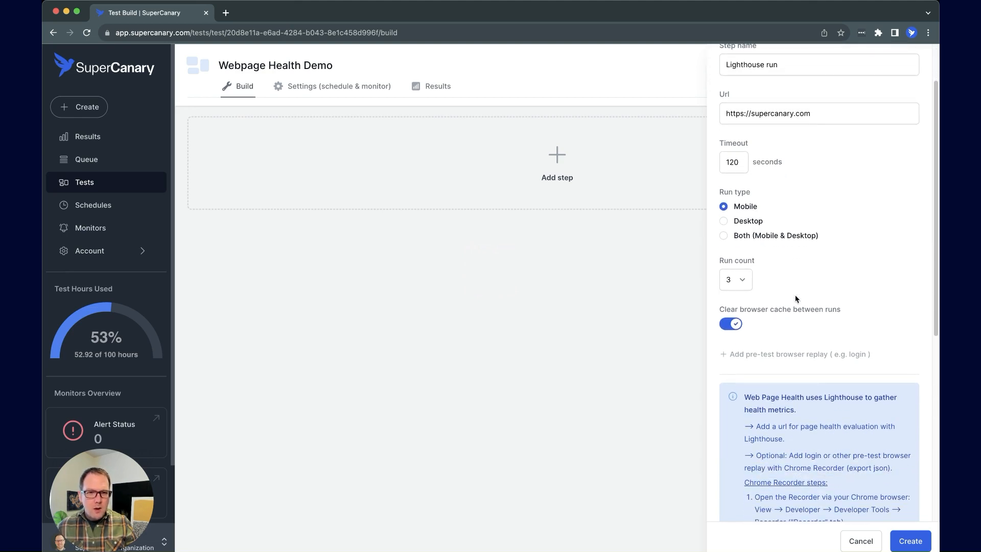
pyautogui.click(747, 279)
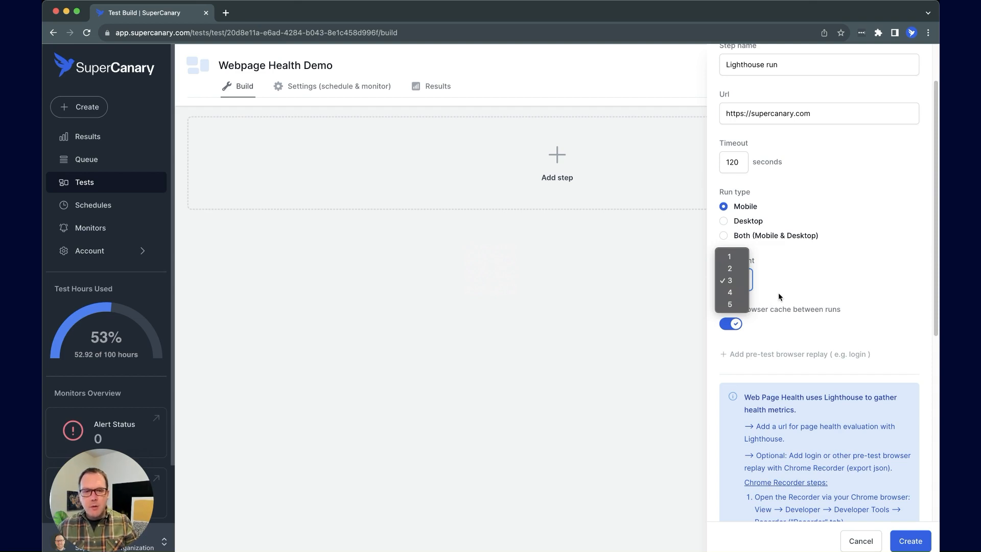
pyautogui.click(787, 290)
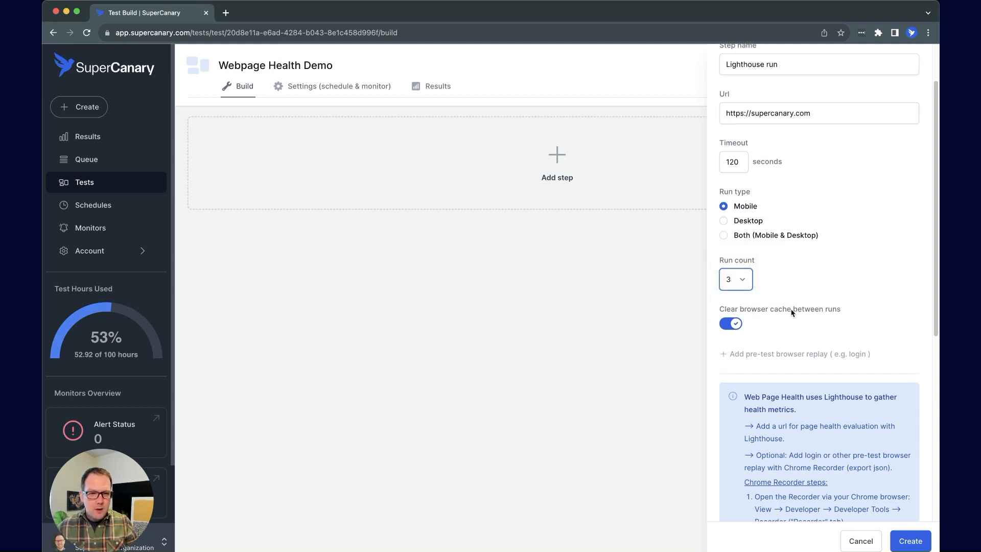
pyautogui.scroll(-3, 791, 309)
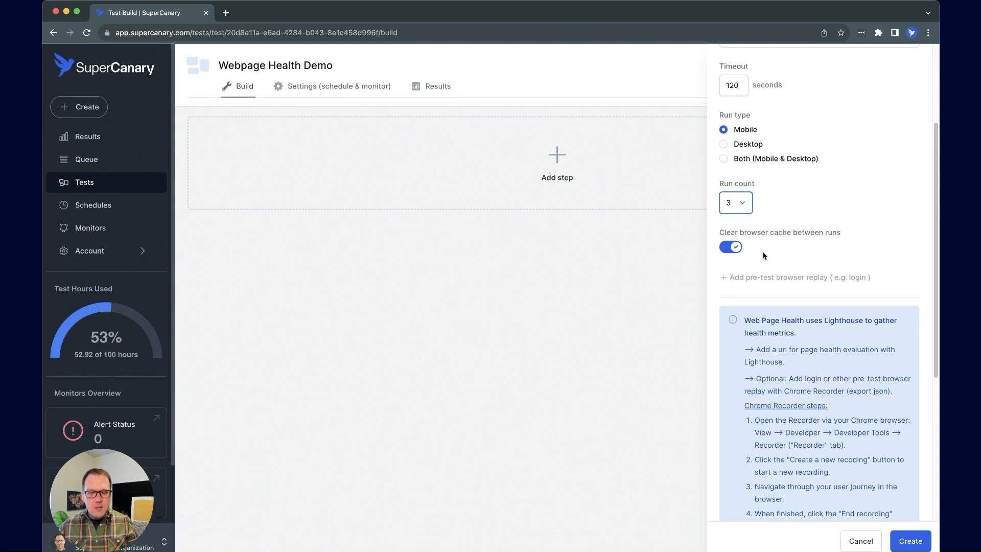
pyautogui.scroll(-2, 778, 250)
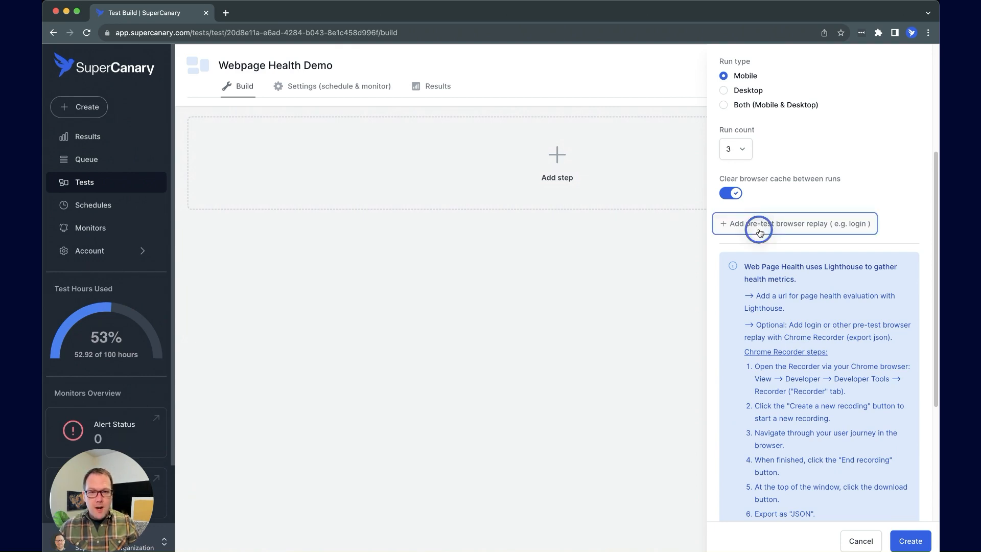
# Load the login recording JSON into the step's pre-test browser replay
pyautogui.click(756, 224)
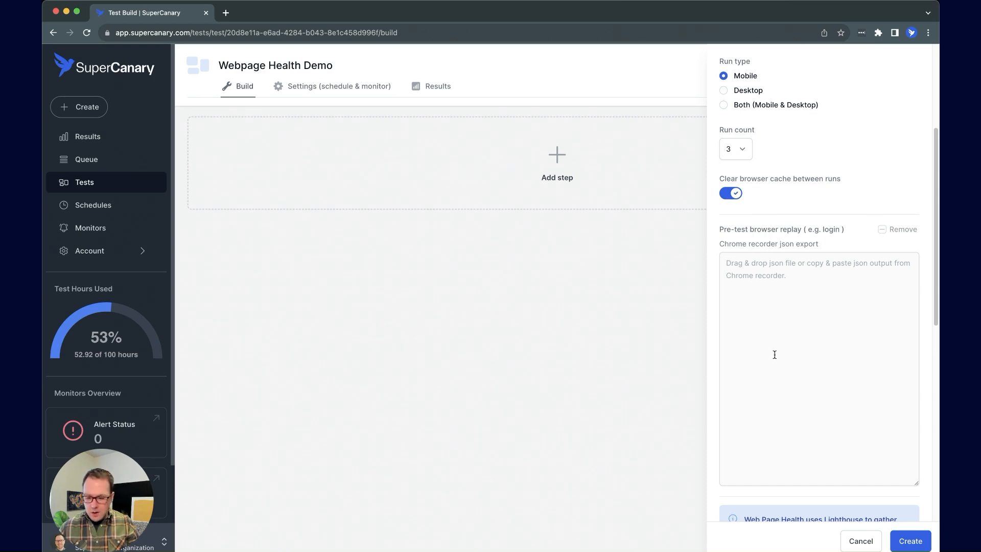
pyautogui.press('super+Tab')
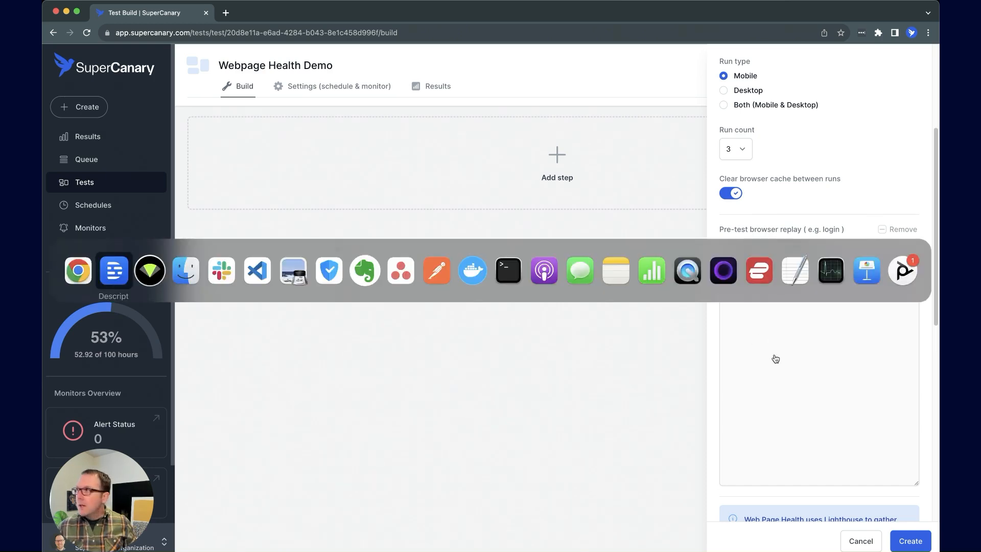
pyautogui.press('super+shift+Tab')
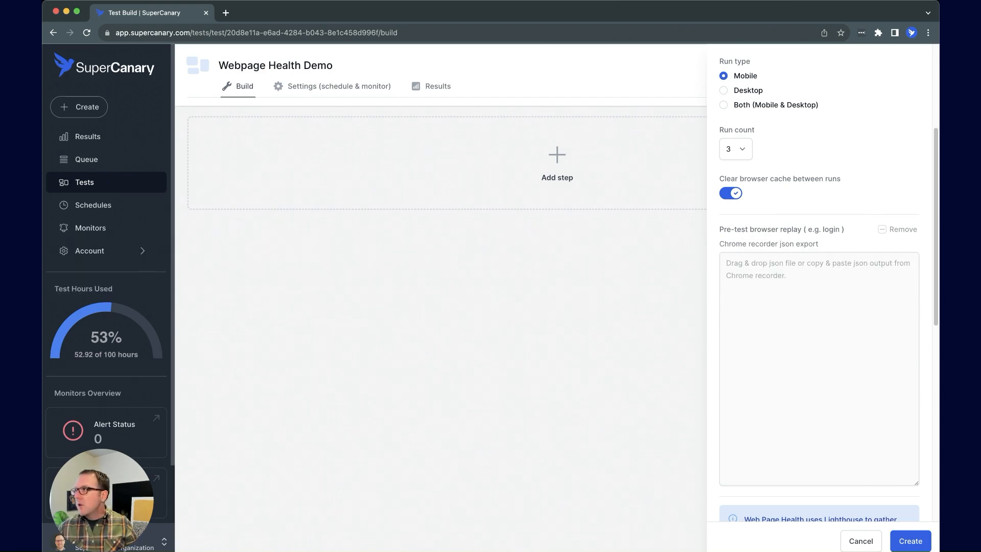
pyautogui.press('super+Tab')
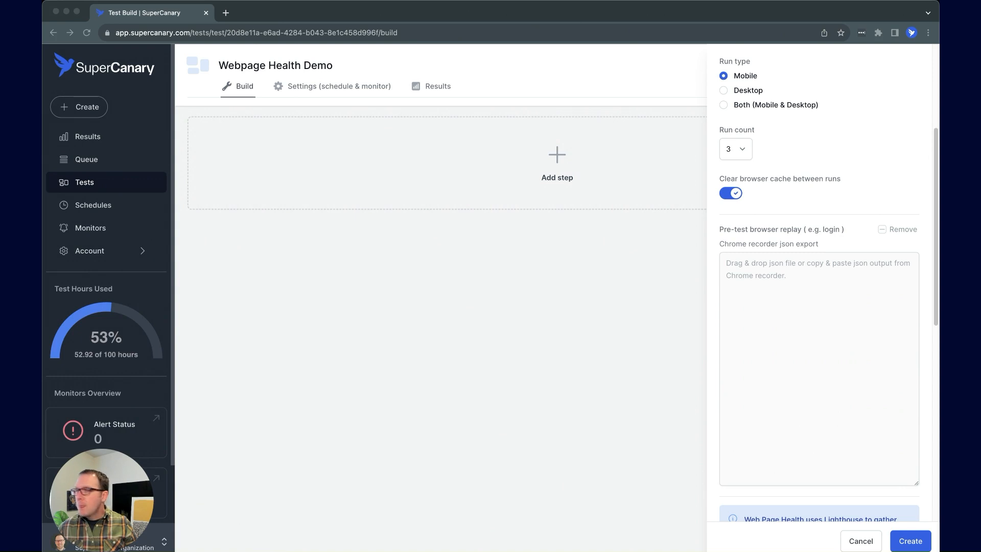
pyautogui.moveTo(107, 335); pyautogui.dragTo(804, 385)
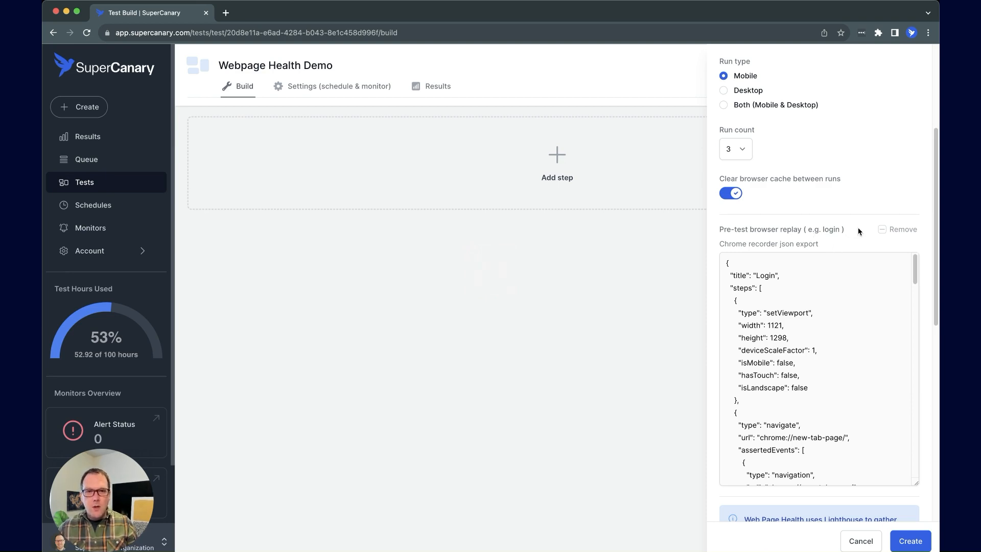
# Remove the pre-test browser replay and return to the top of the step panel
pyautogui.click(863, 246)
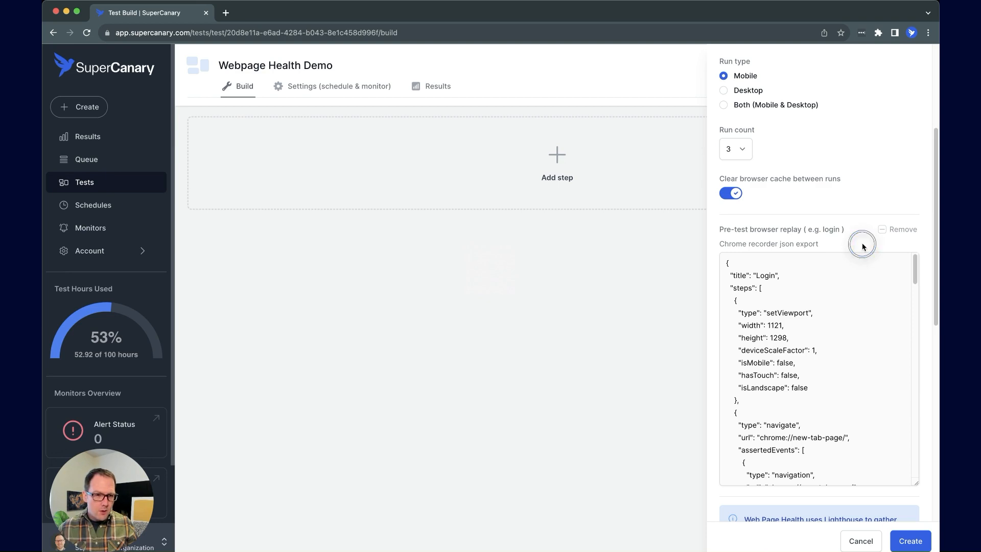
pyautogui.click(888, 234)
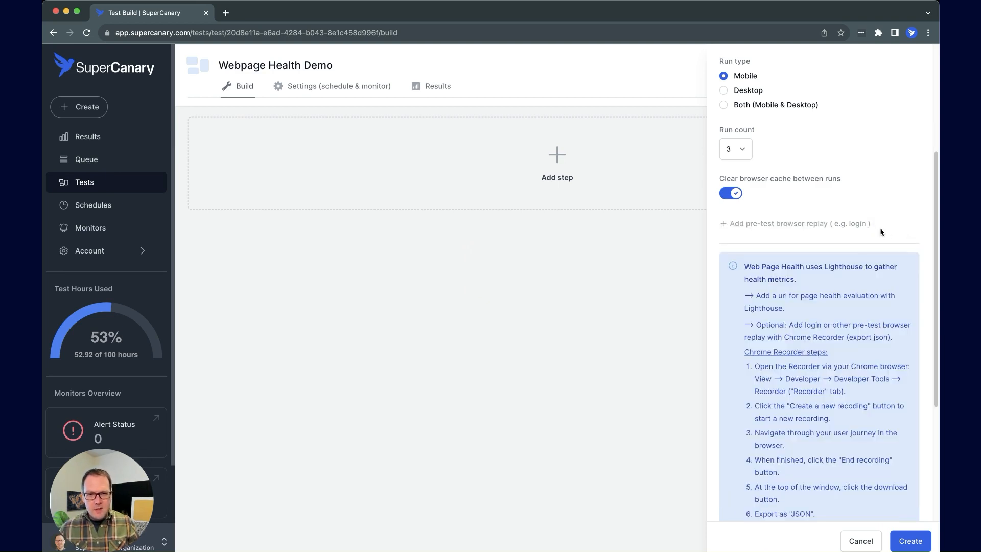
pyautogui.scroll(4, 880, 232)
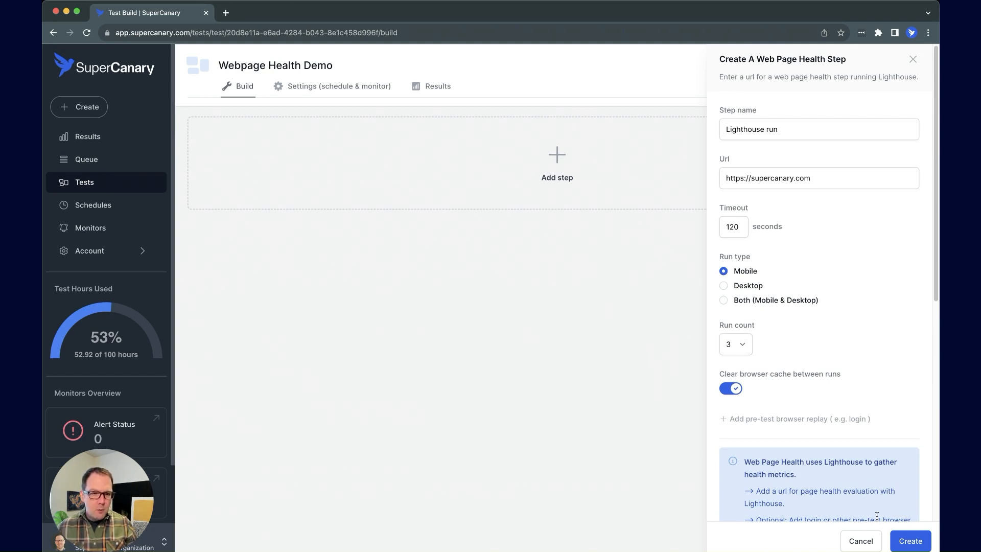
# Save the Lighthouse run step and scroll down to its output and assertions sections
pyautogui.click(906, 537)
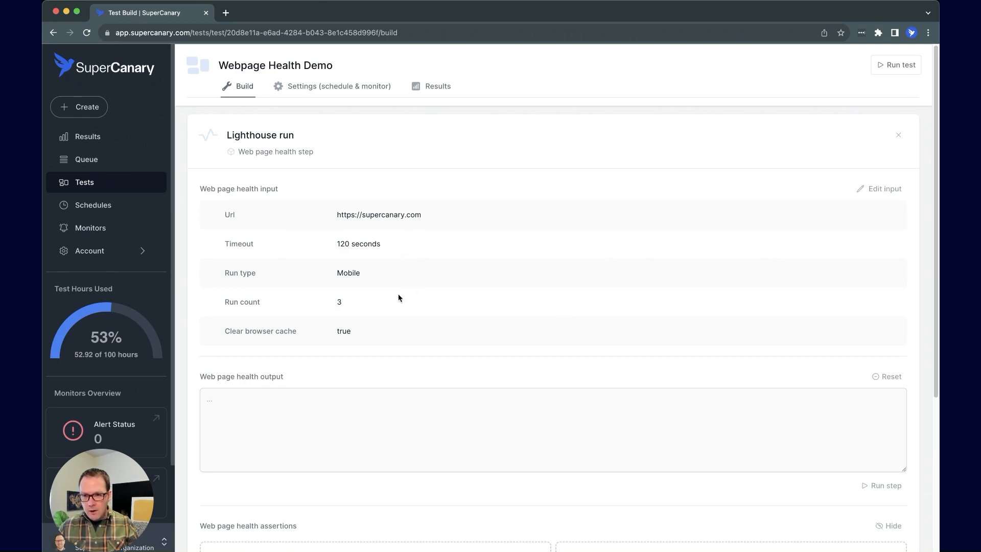
pyautogui.scroll(-1, 399, 325)
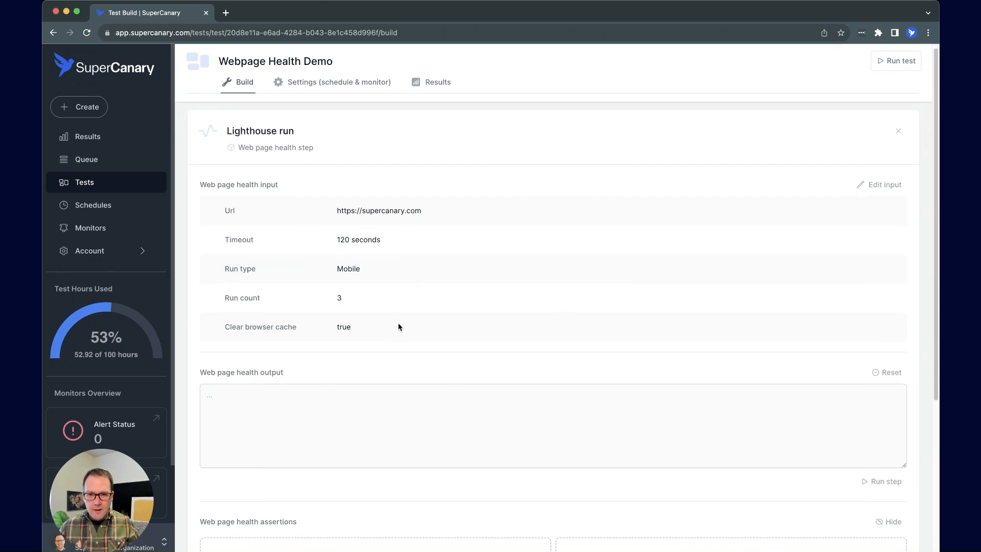
pyautogui.scroll(-5, 438, 327)
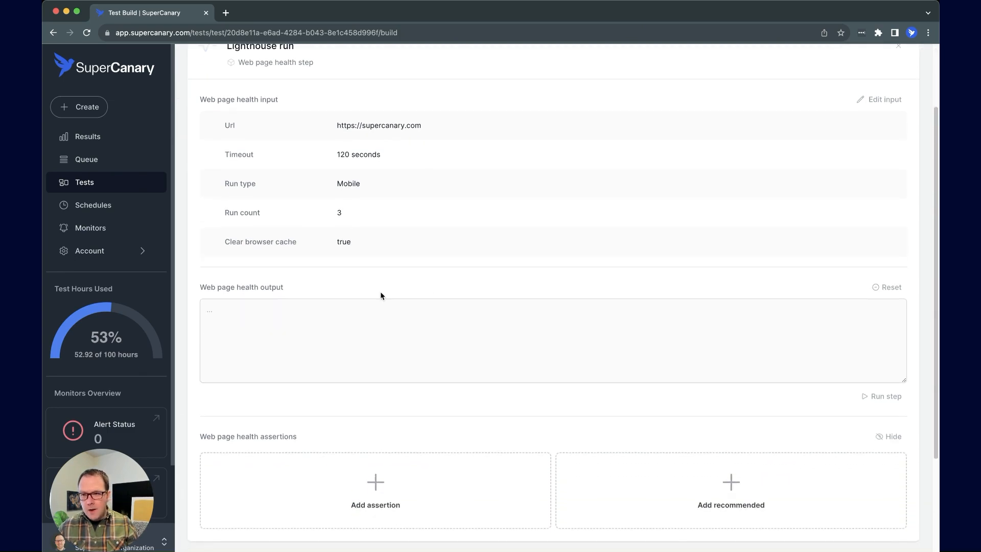
pyautogui.scroll(-2, 380, 295)
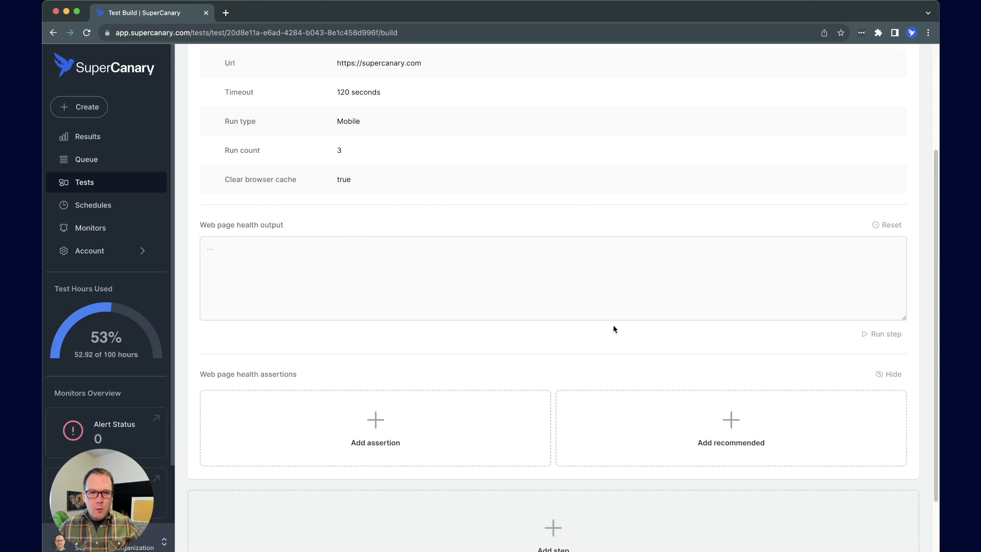
# Run the Lighthouse step until it shows Success with mobile scores 88%, 89%, 98%, 100%
pyautogui.click(868, 339)
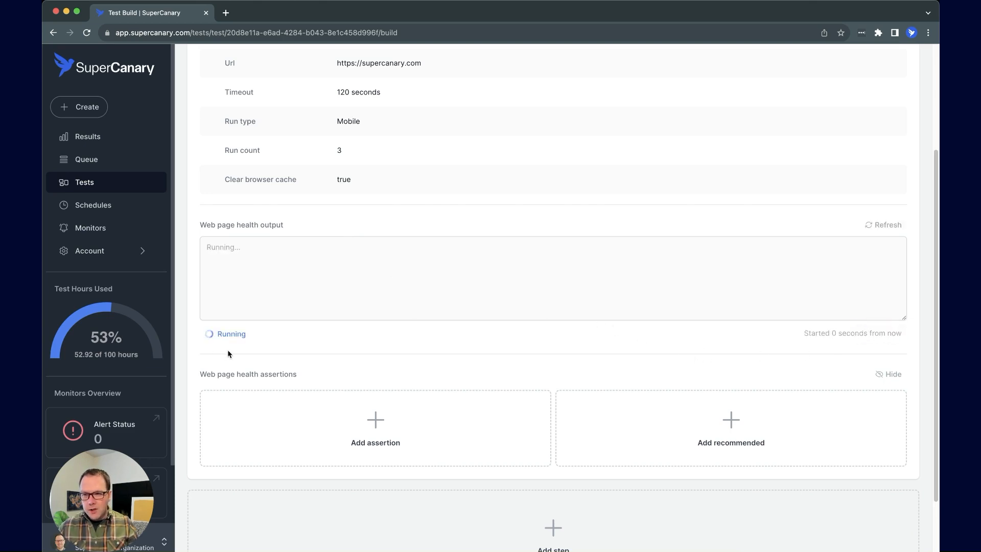
pyautogui.click(263, 255)
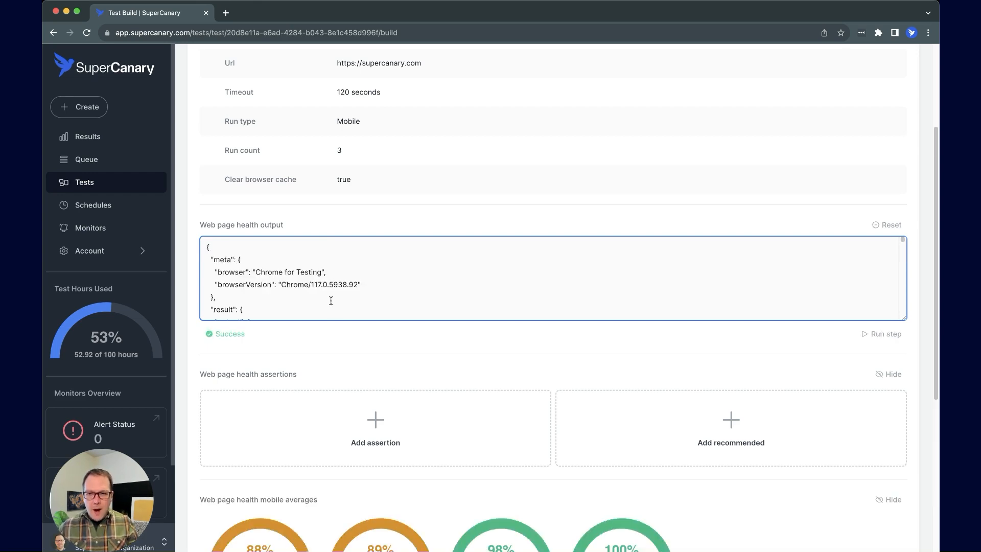
# Enlarge the JSON output and read the mobile averages, e.g. performance 0.88, FCP 1789.56 ms
pyautogui.scroll(-1, 420, 225)
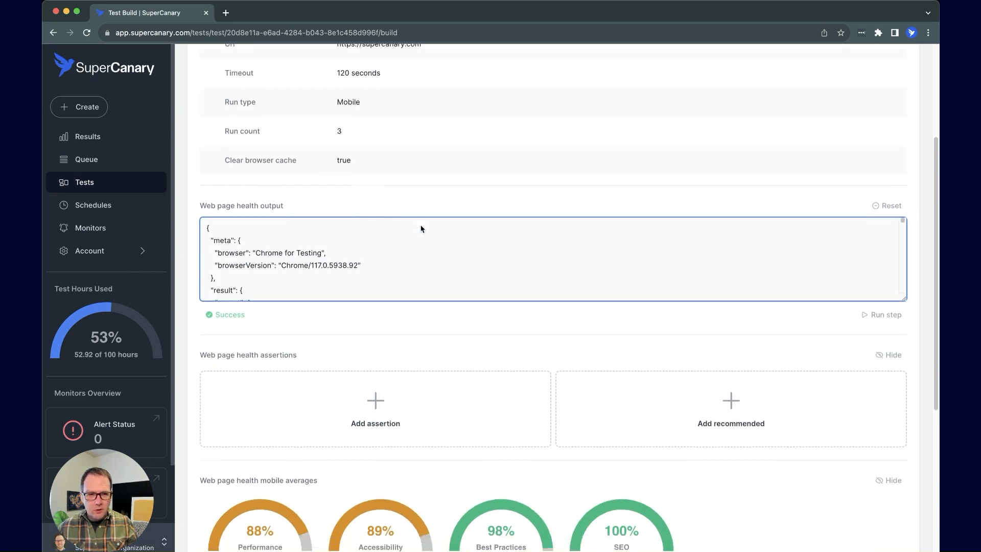
pyautogui.click(243, 305)
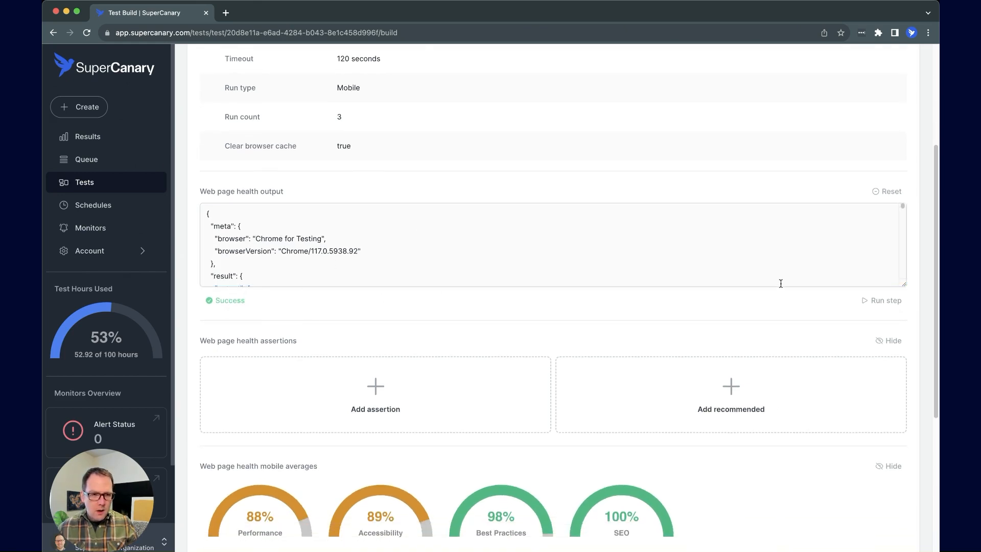
pyautogui.moveTo(903, 285); pyautogui.dragTo(882, 484)
pyautogui.scroll(-3, 815, 423)
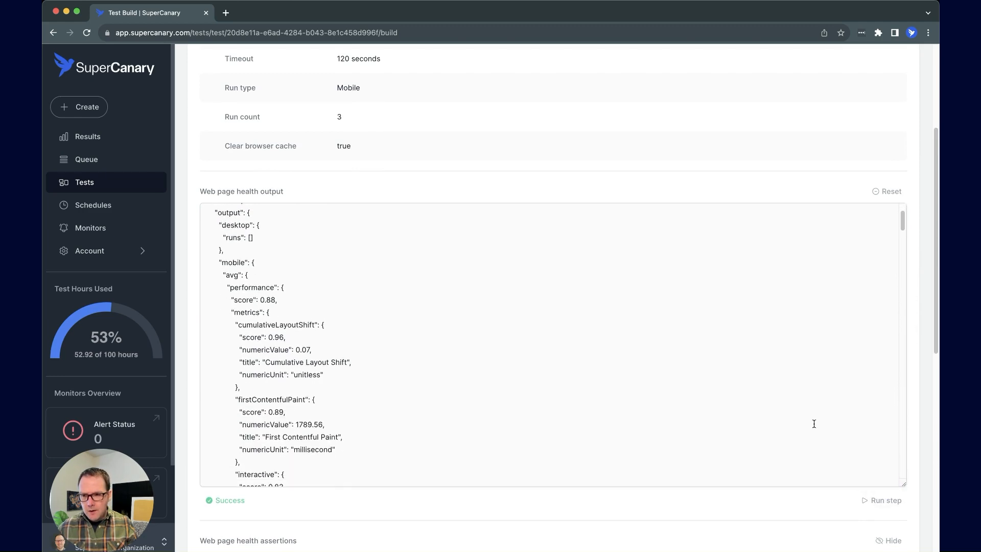
pyautogui.click(233, 258)
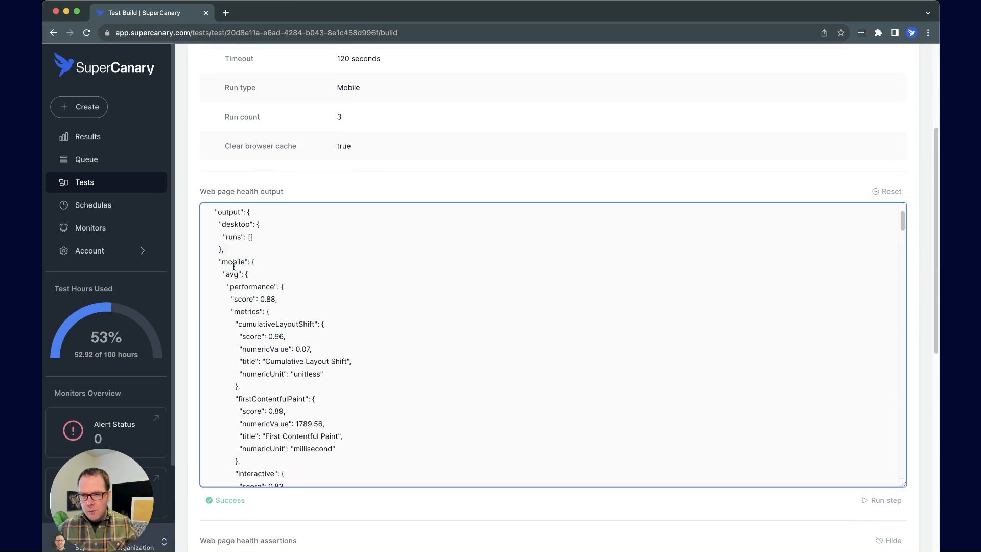
pyautogui.scroll(-1, 269, 289)
pyautogui.scroll(-1, 270, 289)
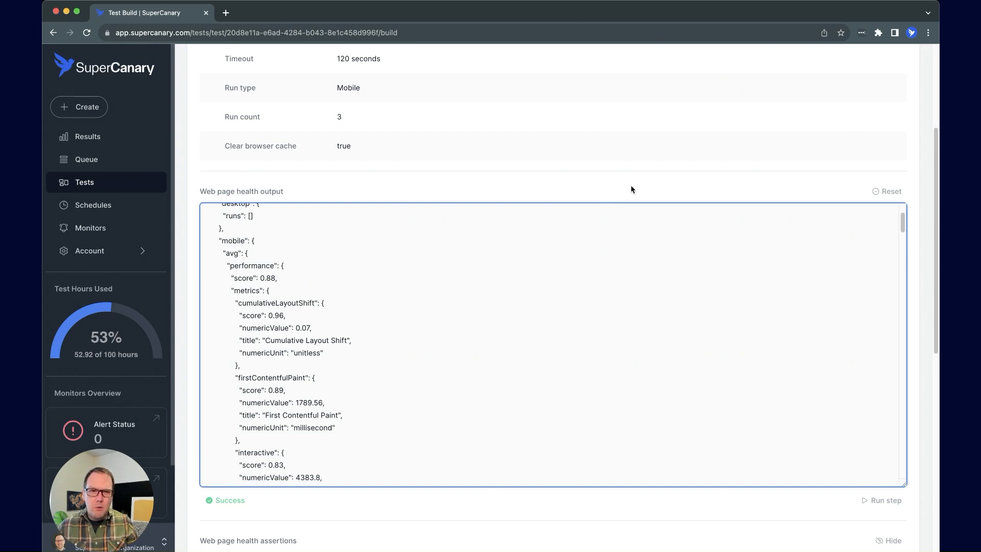
pyautogui.scroll(-1, 632, 189)
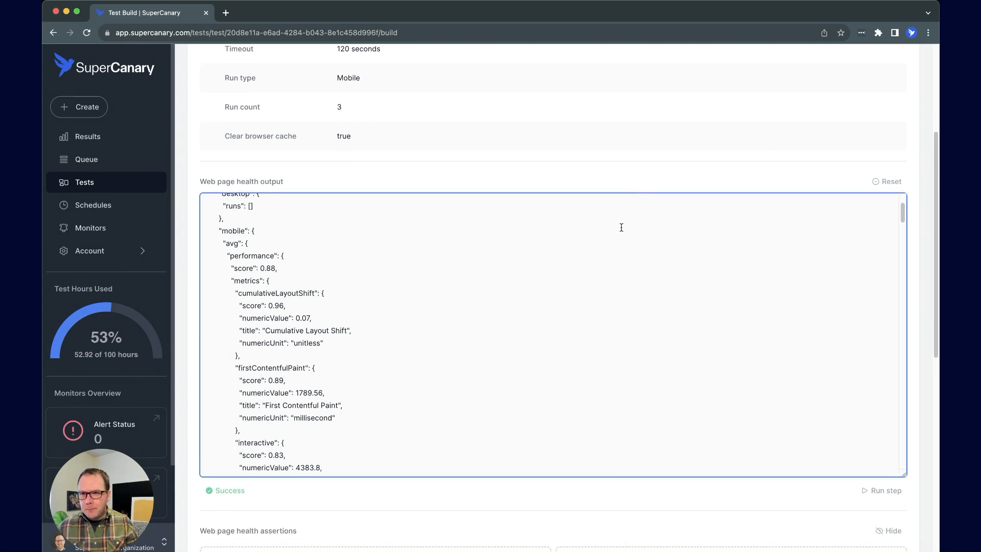
pyautogui.scroll(2, 619, 225)
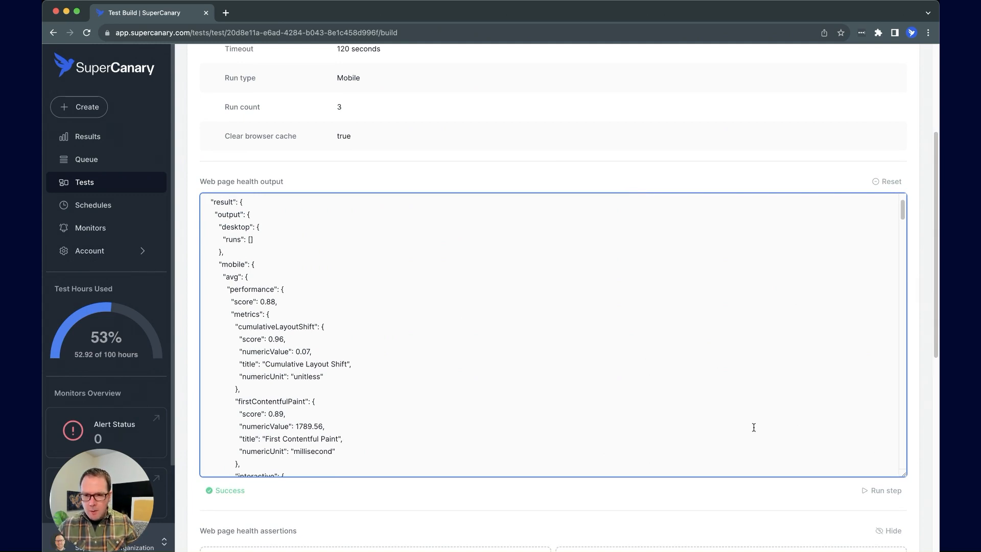
pyautogui.scroll(-1, 753, 427)
pyautogui.scroll(-3, 723, 502)
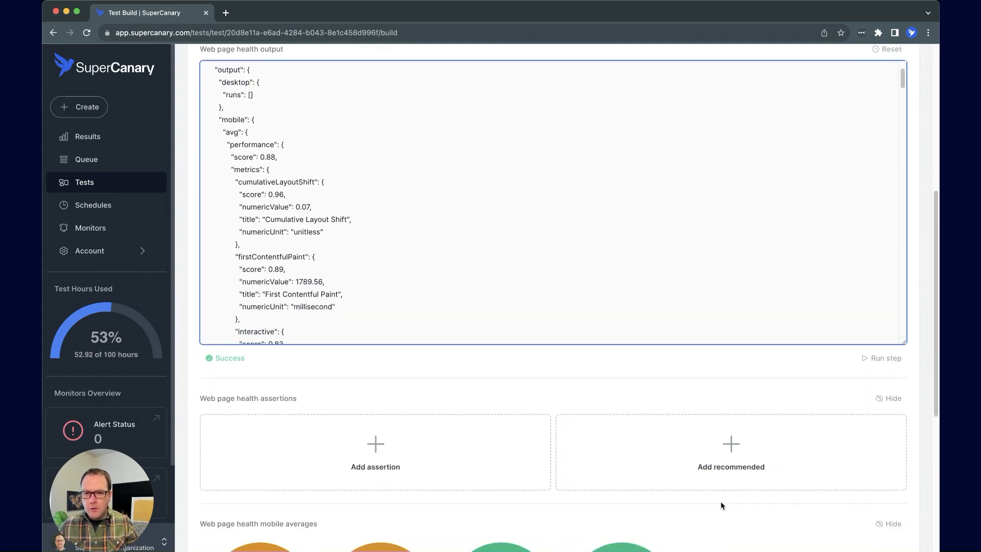
pyautogui.scroll(-2, 633, 438)
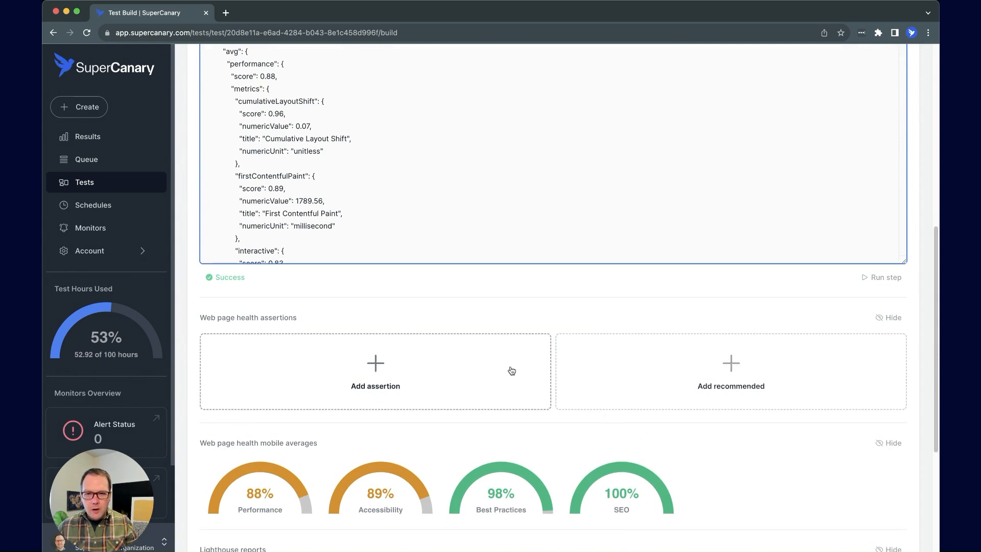
# Draft an assertion on $.result.output.mobile.avg.performance.score, check its 0.88 preview, then cancel
pyautogui.click(385, 374)
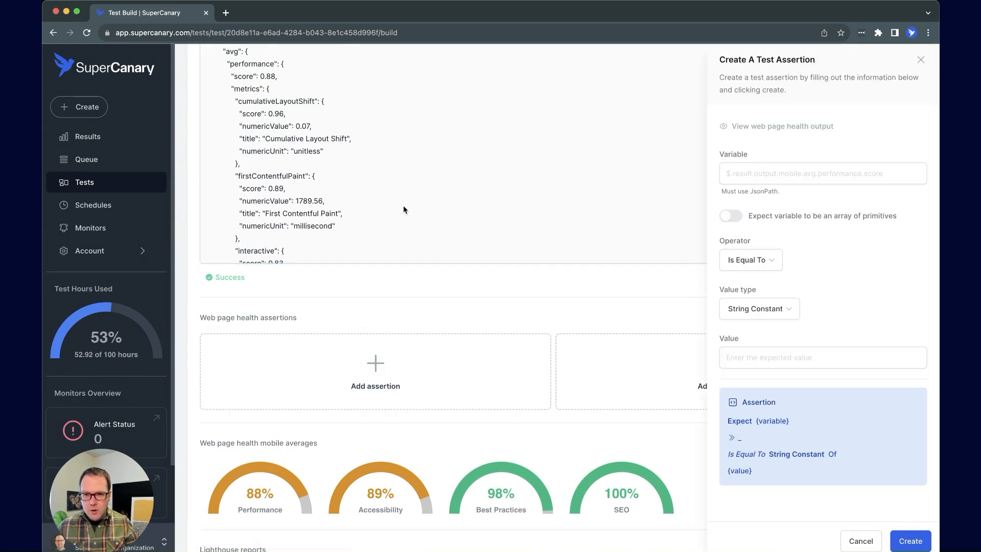
pyautogui.scroll(-1, 440, 227)
pyautogui.click(787, 175)
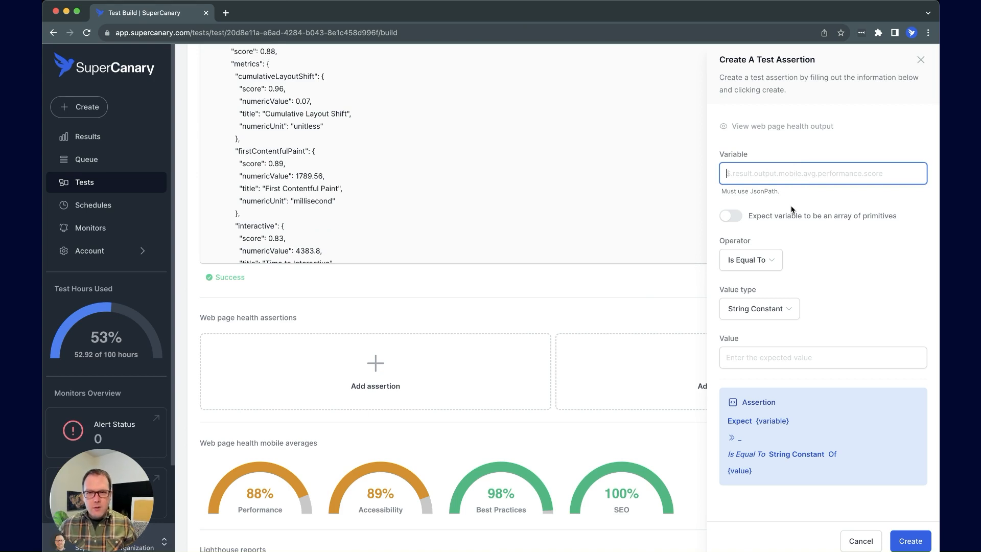
pyautogui.write('$')
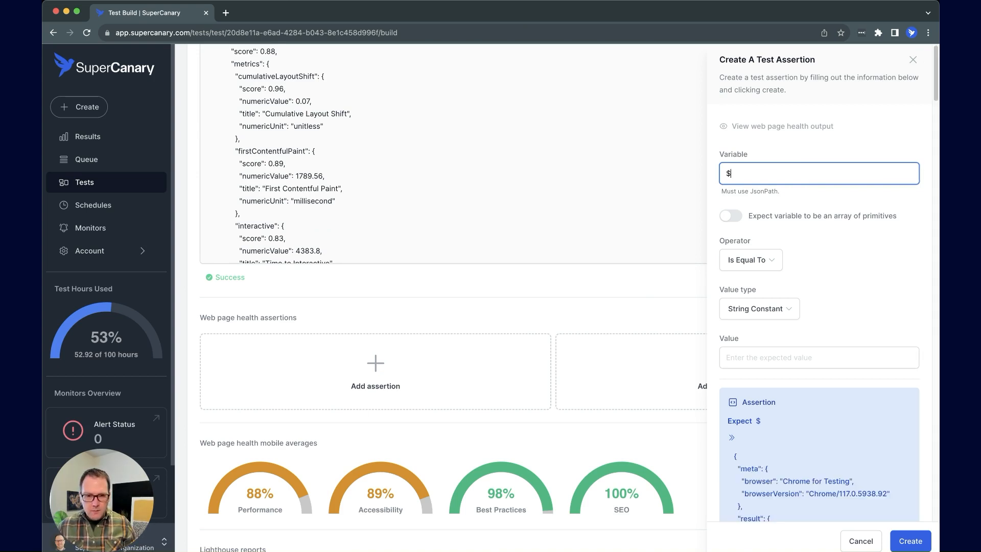
pyautogui.scroll(-3, 828, 348)
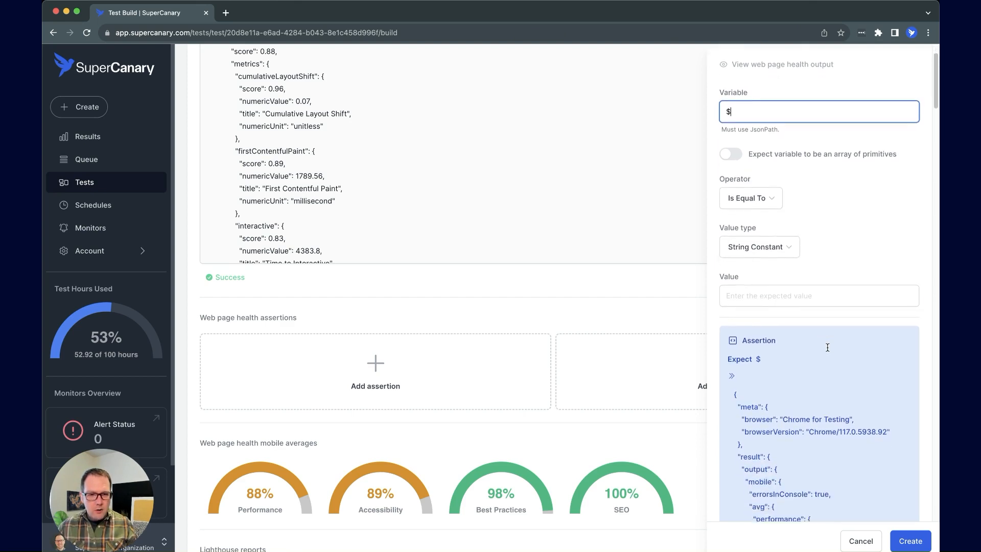
pyautogui.scroll(1, 827, 348)
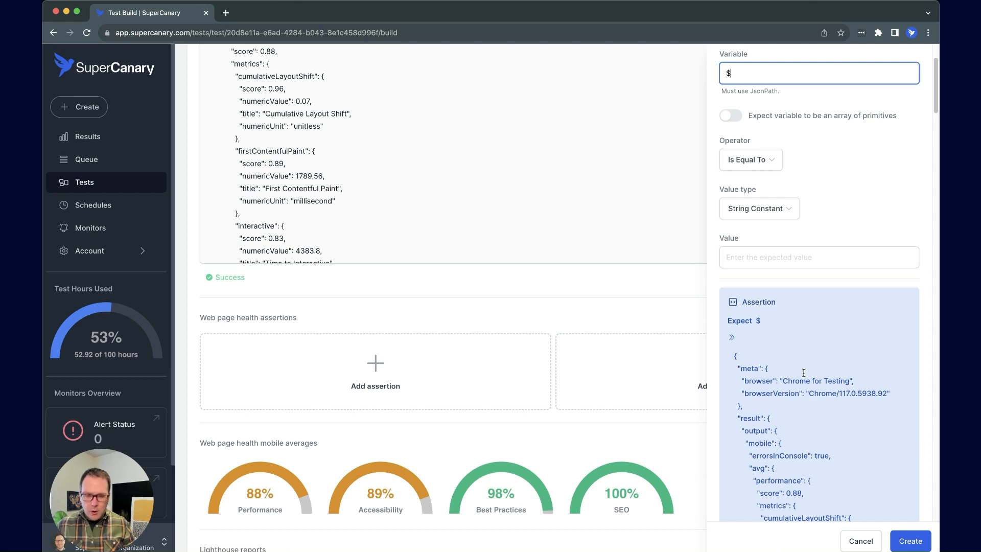
pyautogui.write('res')
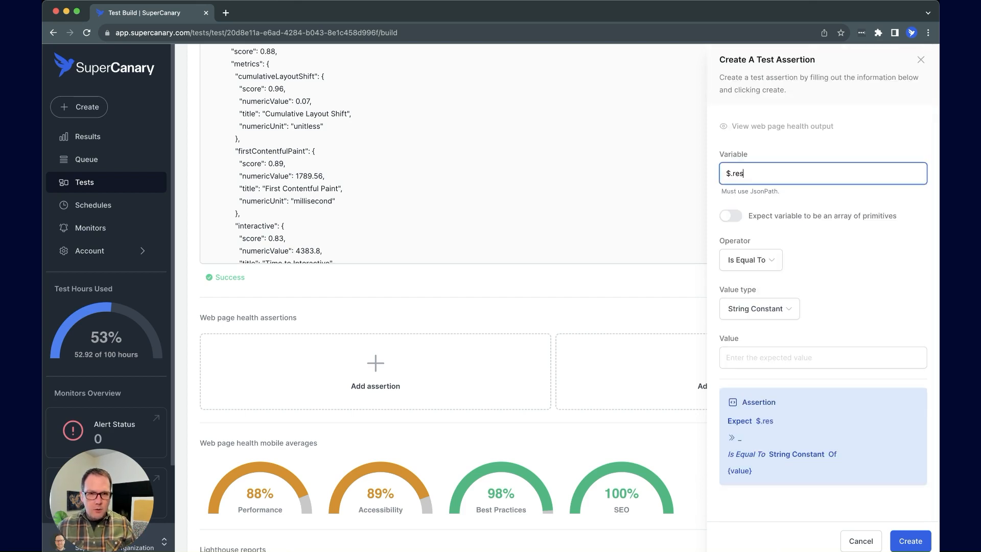
pyautogui.write('ult.')
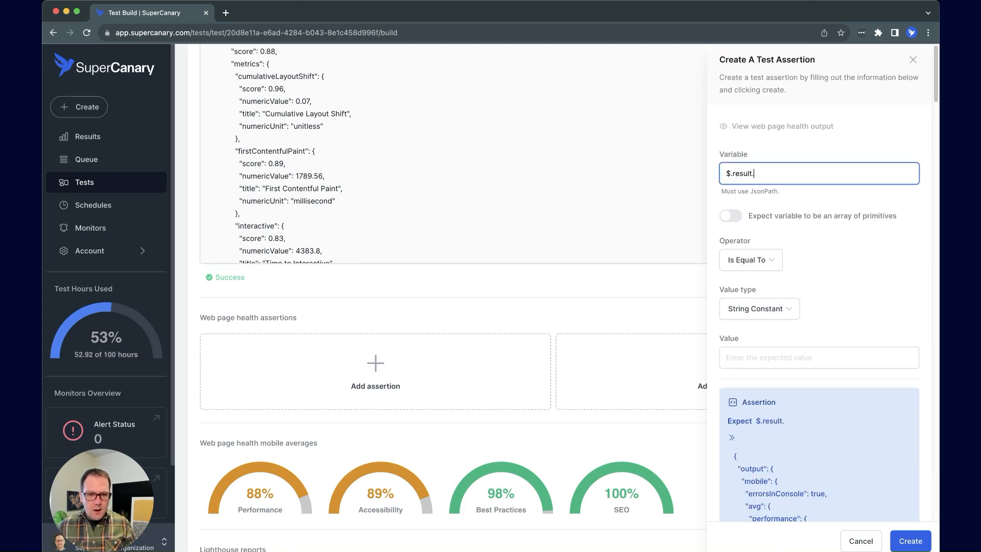
pyautogui.write('output.mobi')
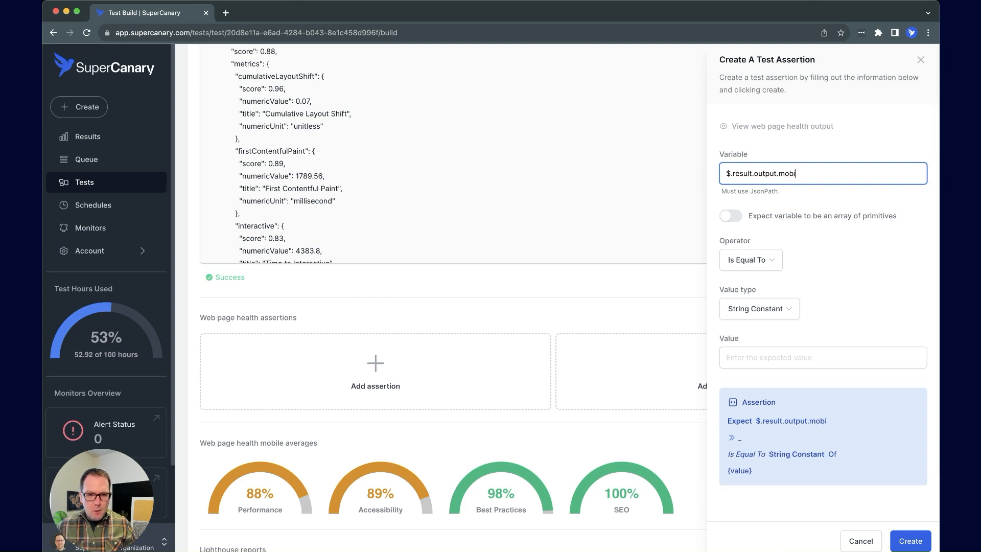
pyautogui.write('le.a')
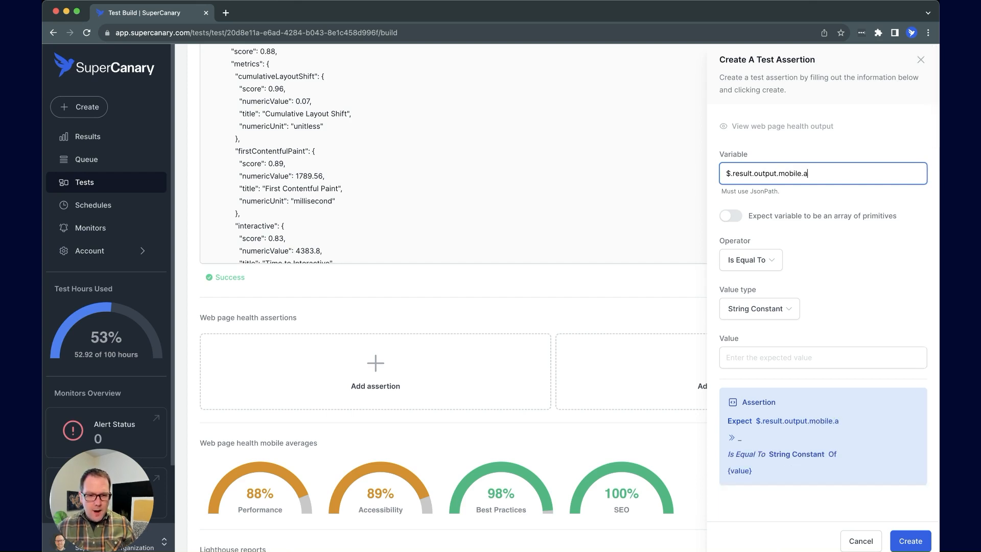
pyautogui.write('vg.perf')
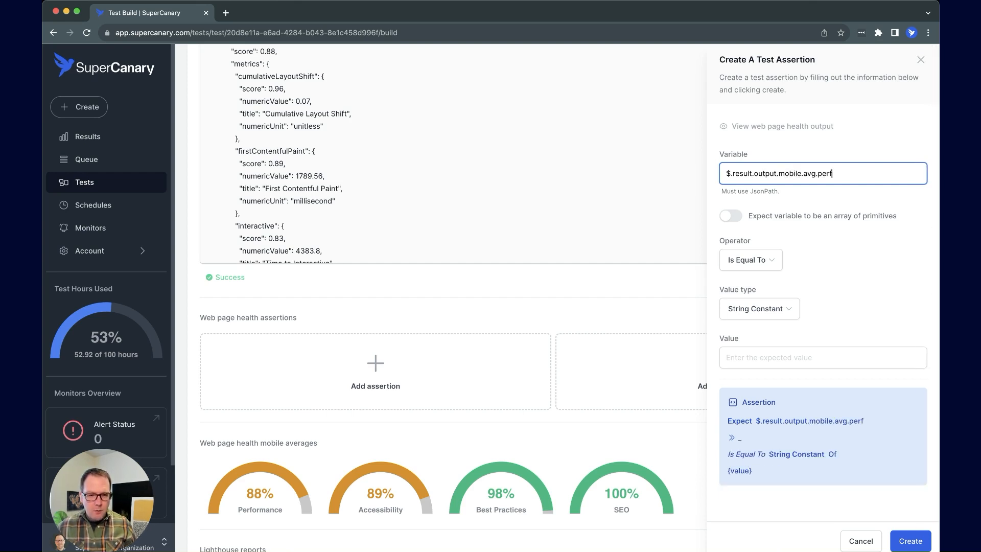
pyautogui.write('ormance.')
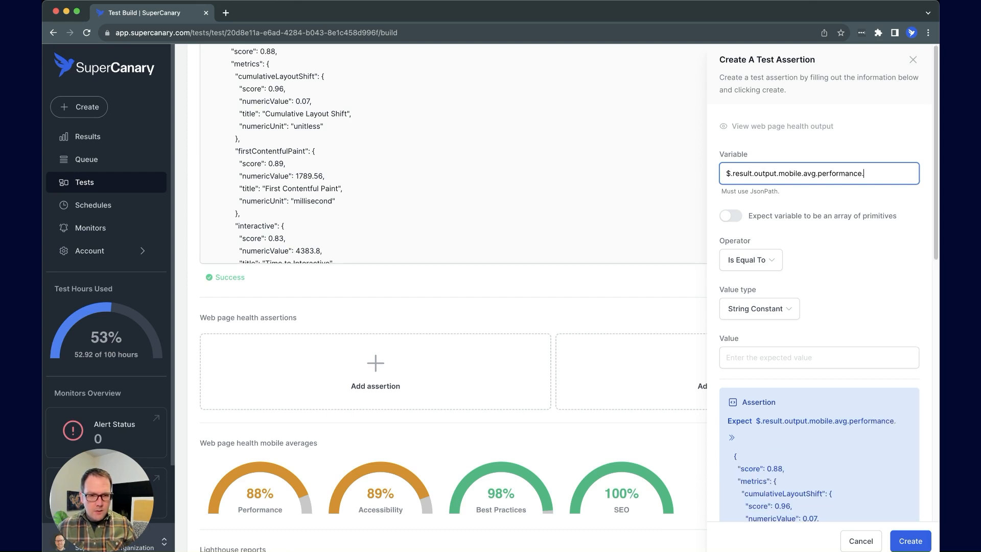
pyautogui.write('score')
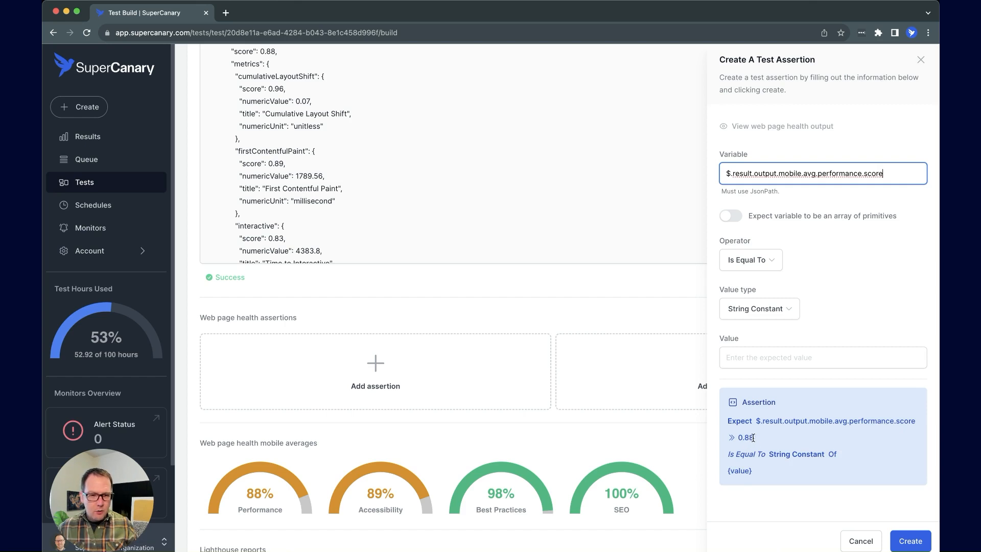
pyautogui.moveTo(756, 438); pyautogui.dragTo(736, 440)
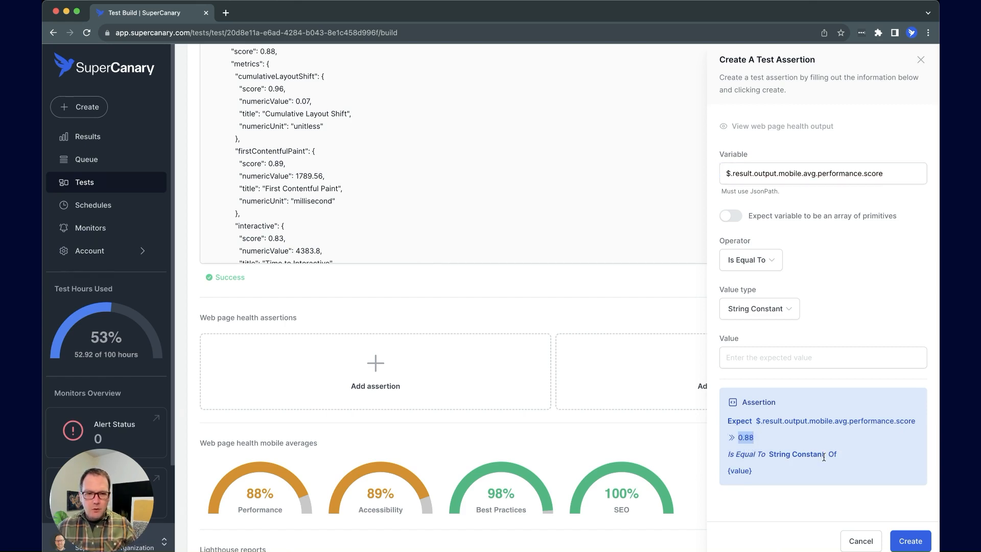
pyautogui.click(860, 540)
# Insert the recommended assertions requiring each mobile score to be at least 0.8
pyautogui.scroll(-1, 786, 448)
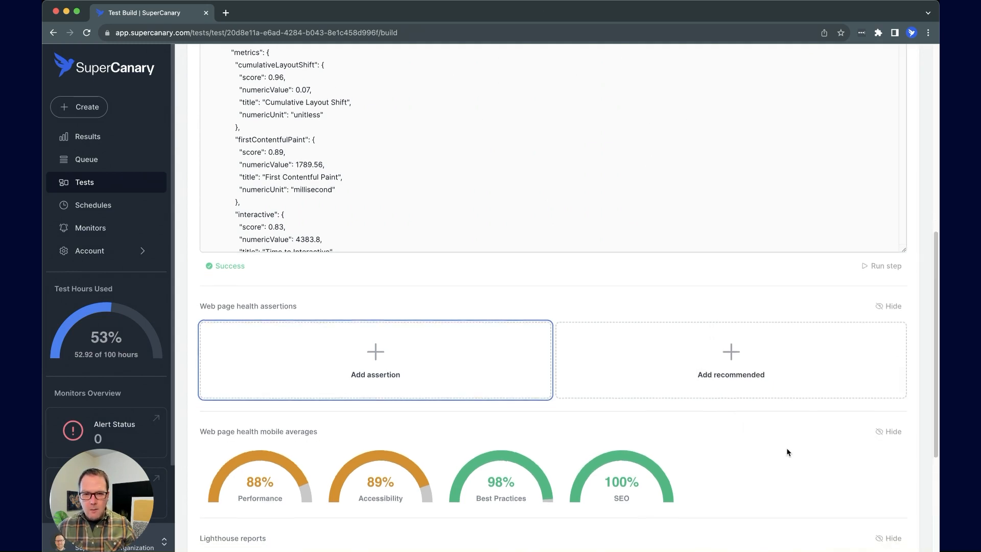
pyautogui.scroll(-1, 786, 450)
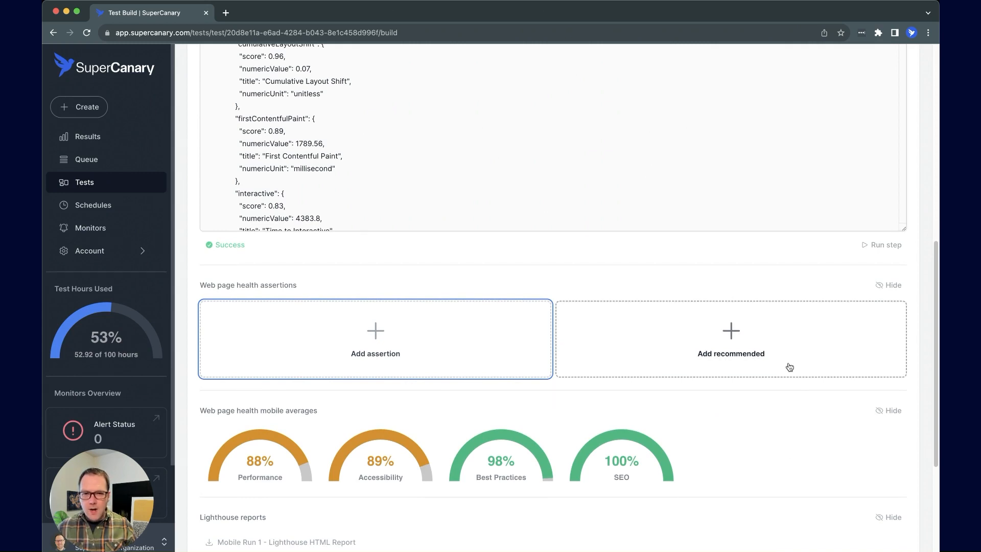
pyautogui.click(738, 335)
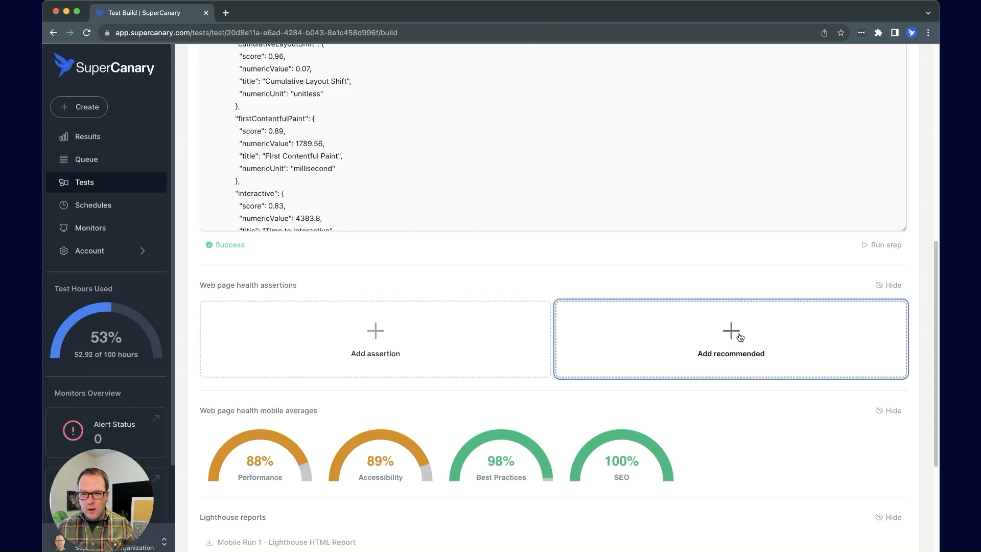
# Review the four assertion paths: avg performance, seo, accessibility and bestPractices
pyautogui.scroll(-3, 660, 350)
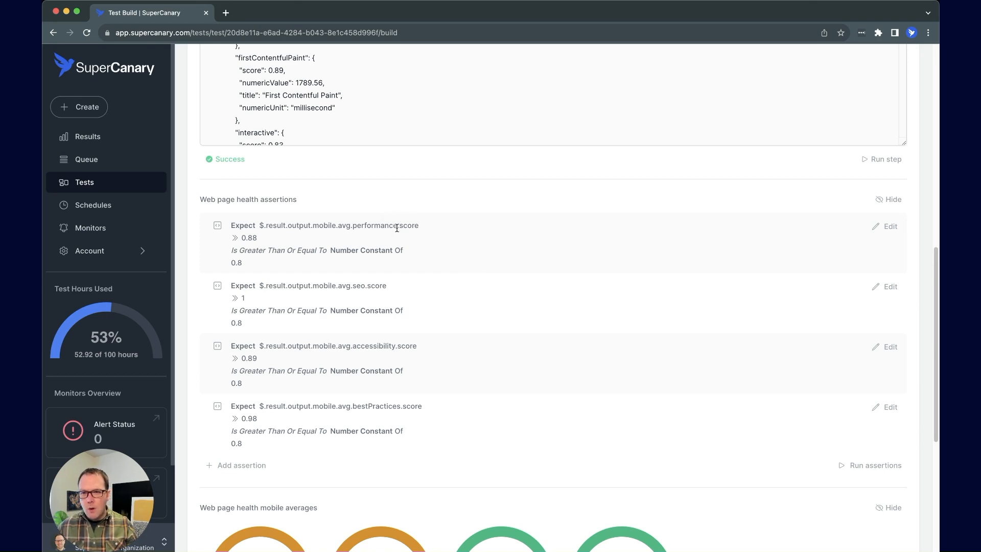
pyautogui.moveTo(398, 228); pyautogui.dragTo(358, 228)
pyautogui.moveTo(366, 286); pyautogui.dragTo(351, 285)
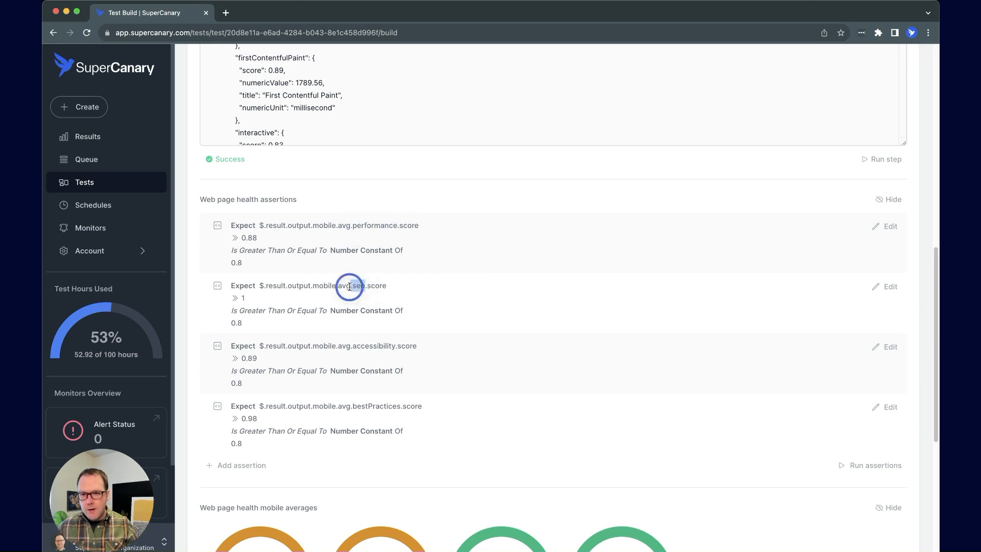
pyautogui.moveTo(395, 346); pyautogui.dragTo(356, 347)
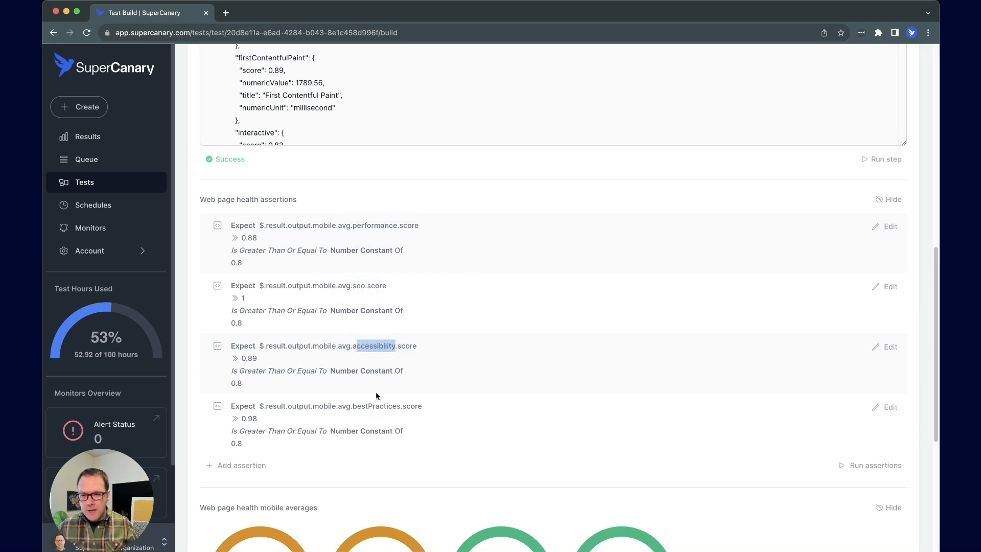
pyautogui.moveTo(397, 407); pyautogui.dragTo(352, 408)
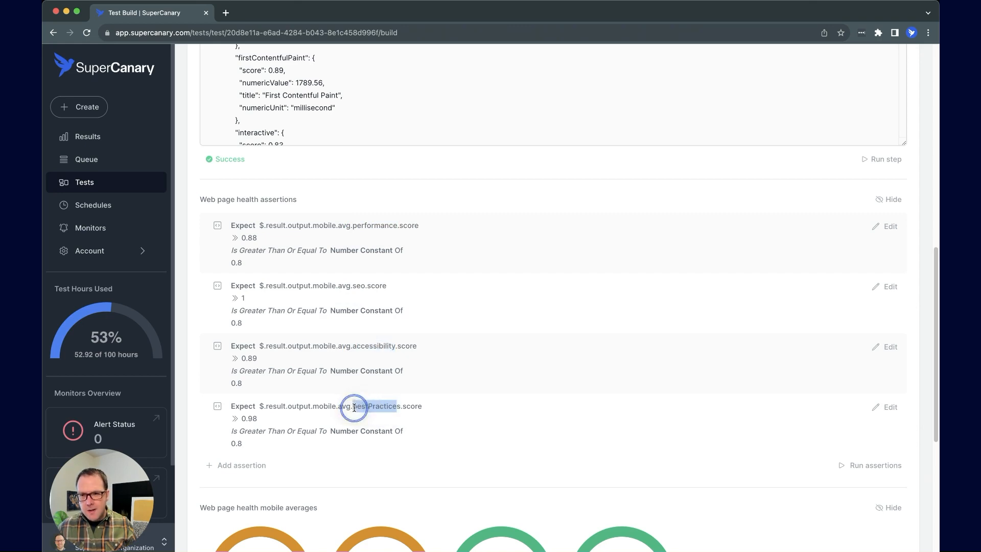
pyautogui.moveTo(351, 226); pyautogui.dragTo(337, 227)
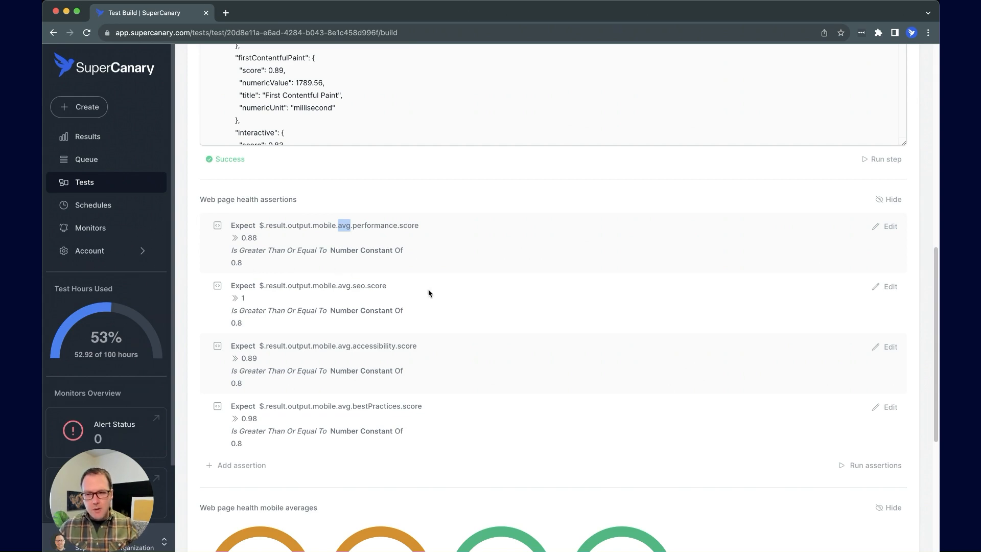
pyautogui.scroll(-1, 479, 294)
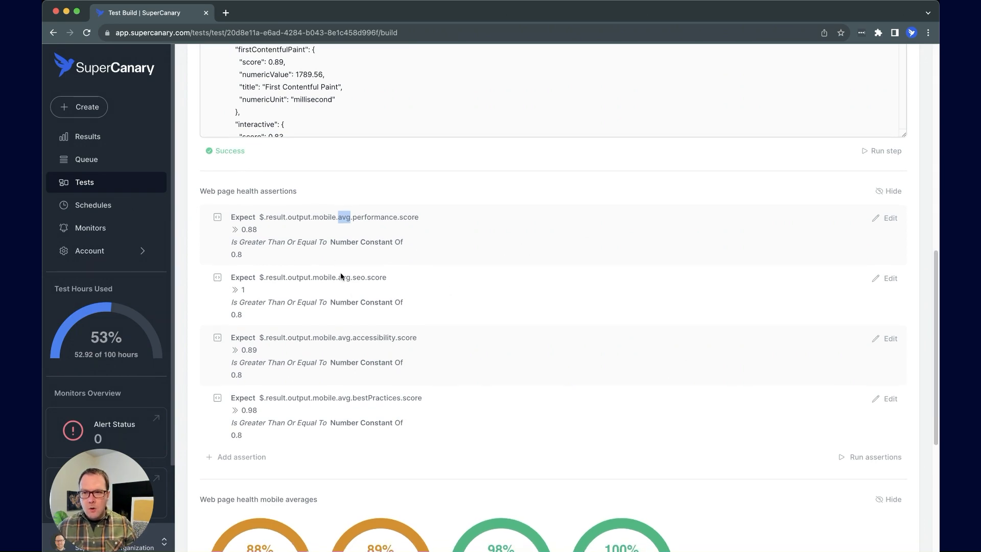
# Run the four score assertions so all pass, then dismiss an empty new-assertion form
pyautogui.click(862, 458)
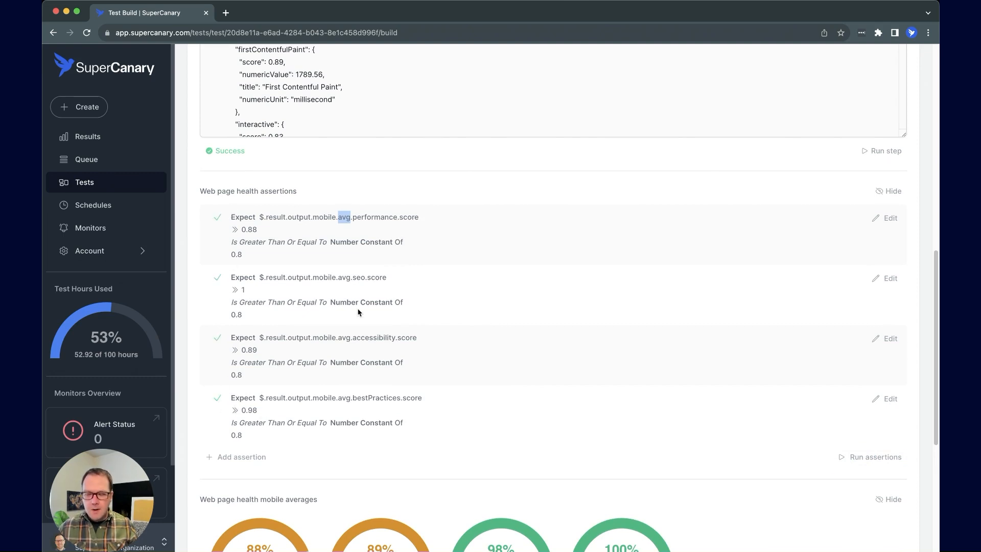
pyautogui.scroll(-2, 357, 313)
pyautogui.click(241, 358)
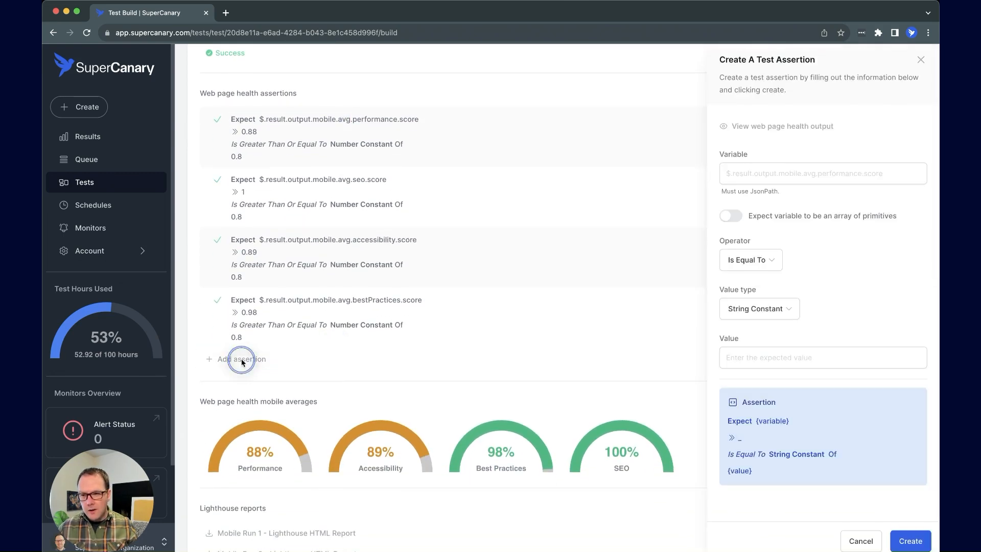
pyautogui.click(861, 540)
pyautogui.scroll(-1, 779, 439)
pyautogui.scroll(-2, 779, 441)
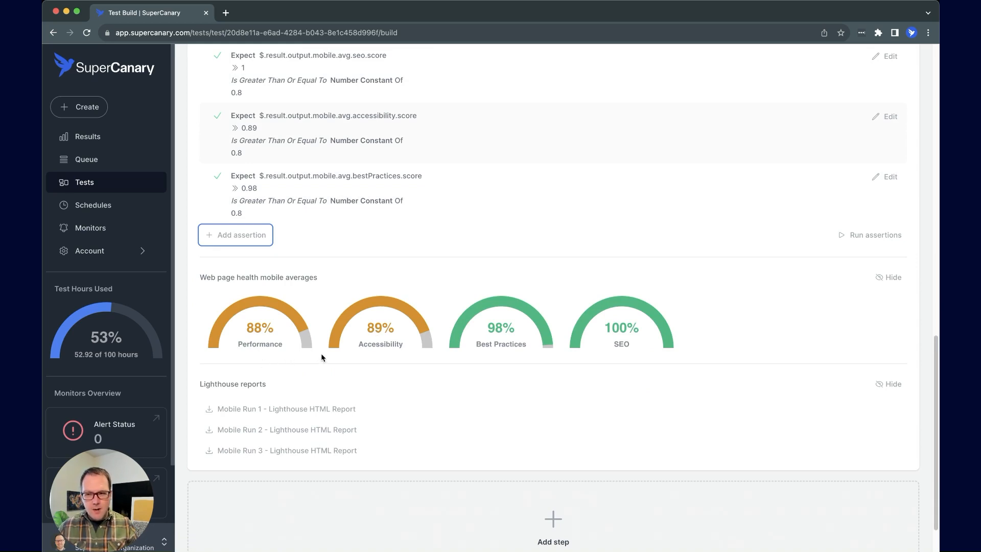
# Download the Mobile Run 1 Lighthouse HTML report and open it, showing Performance 89
pyautogui.scroll(-1, 377, 377)
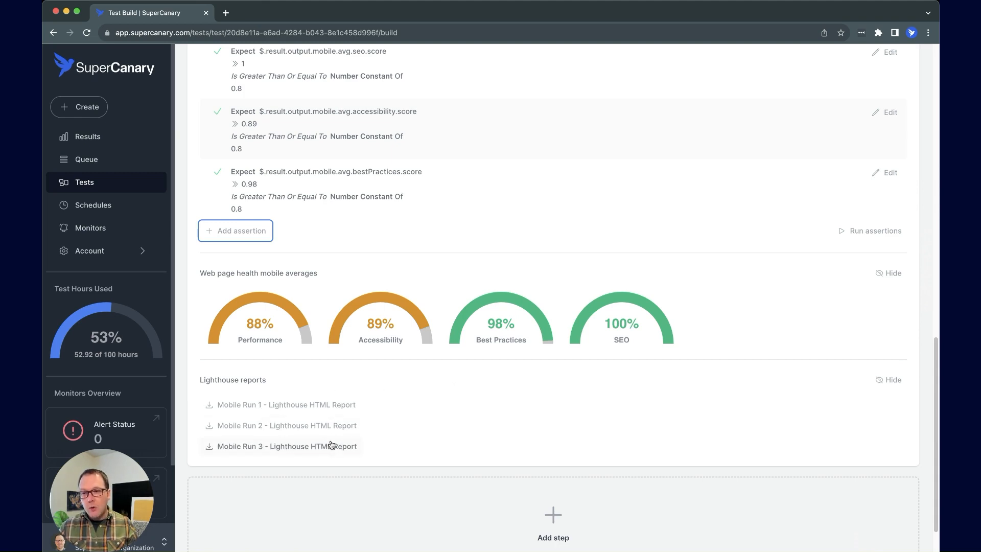
pyautogui.click(389, 433)
pyautogui.click(322, 406)
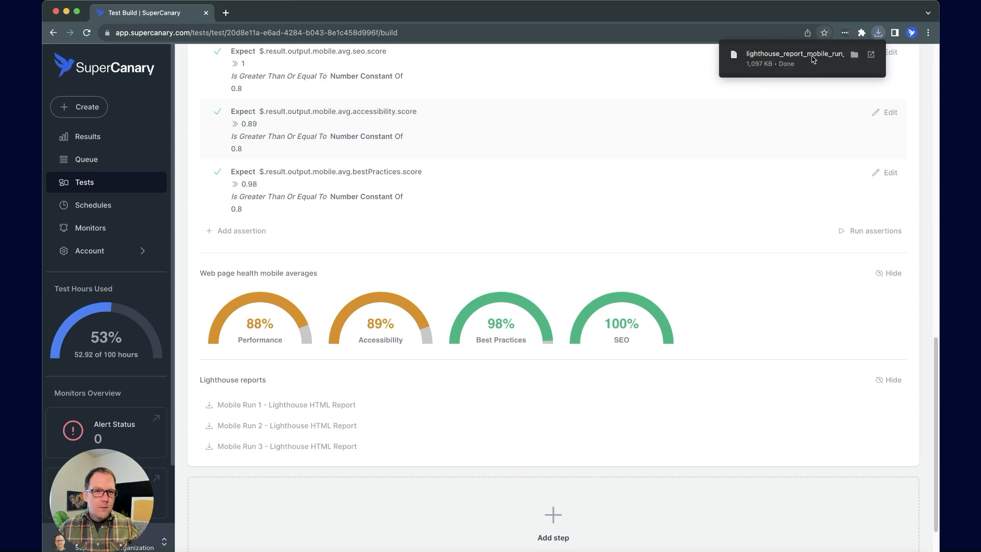
pyautogui.click(809, 61)
pyautogui.scroll(-1, 717, 219)
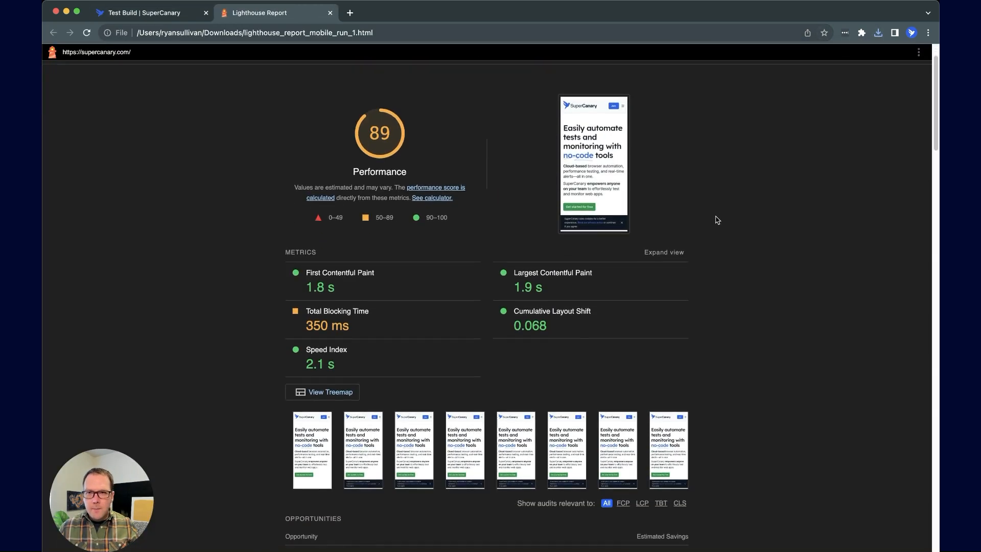
# Scroll through the Lighthouse report's performance, accessibility and best-practices results
pyautogui.scroll(1, 717, 220)
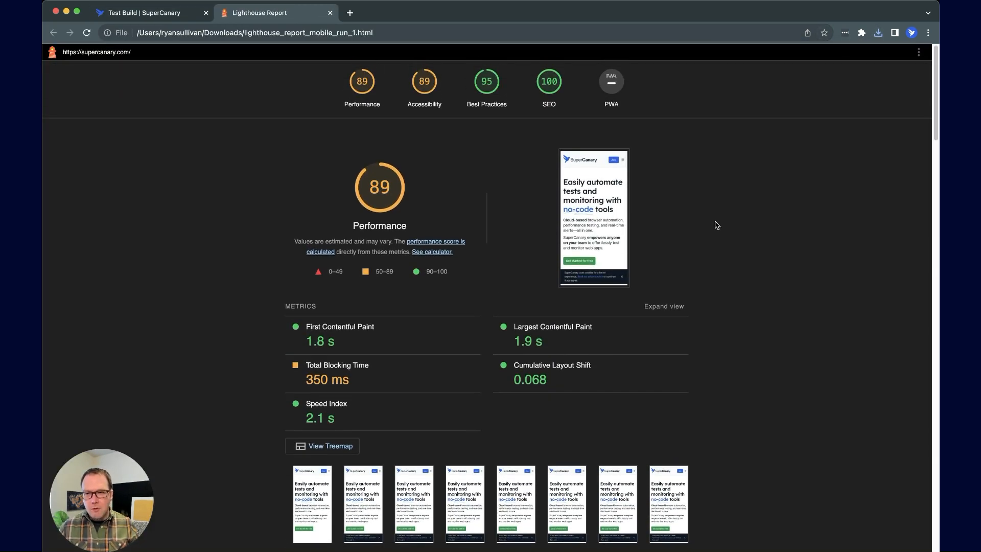
pyautogui.scroll(-3, 718, 227)
pyautogui.scroll(-12, 719, 230)
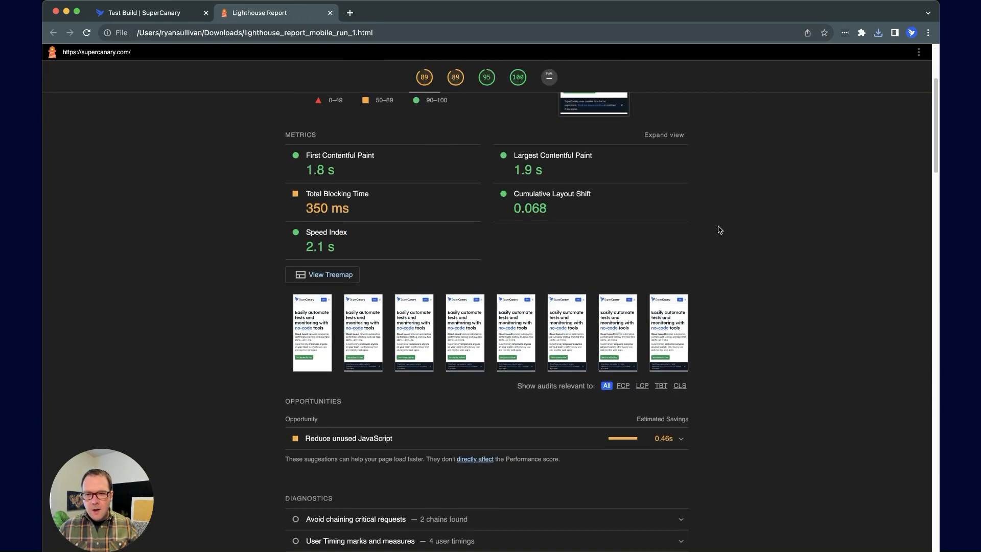
pyautogui.scroll(-10, 720, 230)
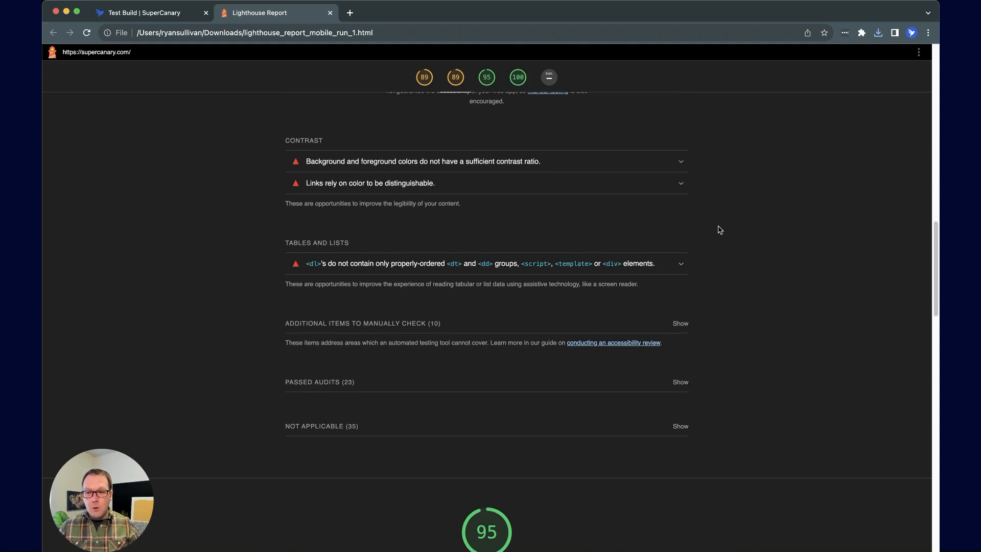
pyautogui.scroll(-5, 814, 261)
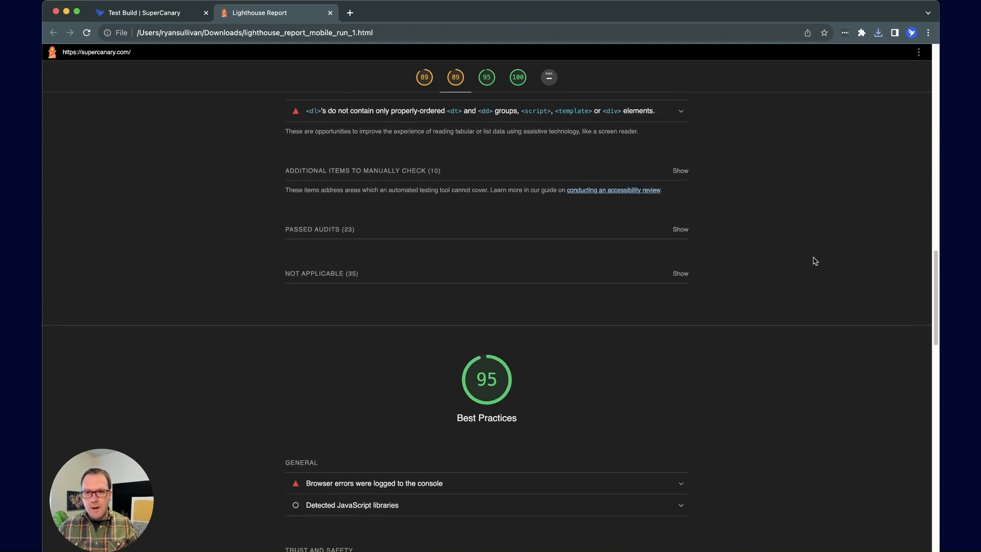
pyautogui.scroll(-6, 814, 261)
pyautogui.scroll(5, 815, 261)
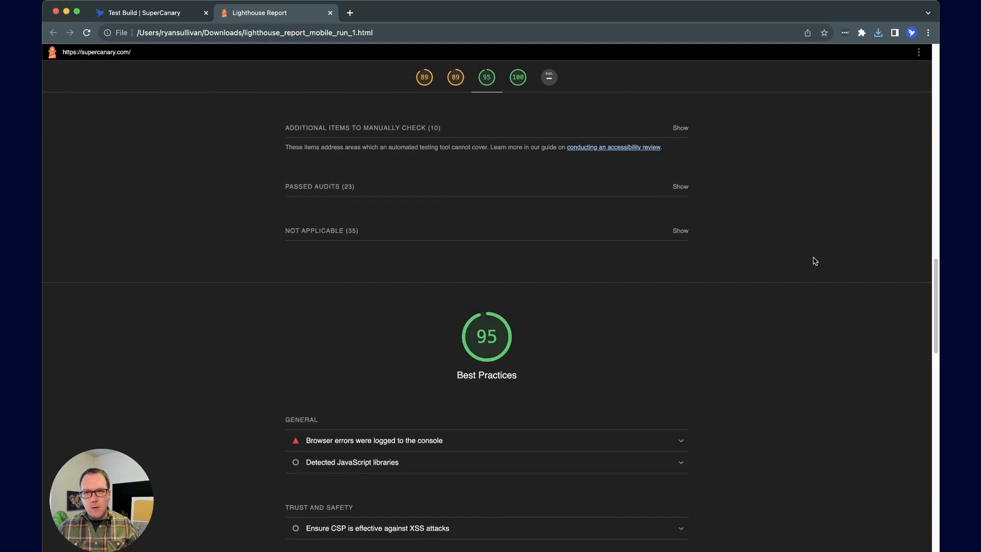
pyautogui.scroll(3, 814, 261)
# Return to the Webpage Health Demo build page in SuperCanary and scroll to its top
pyautogui.click(154, 13)
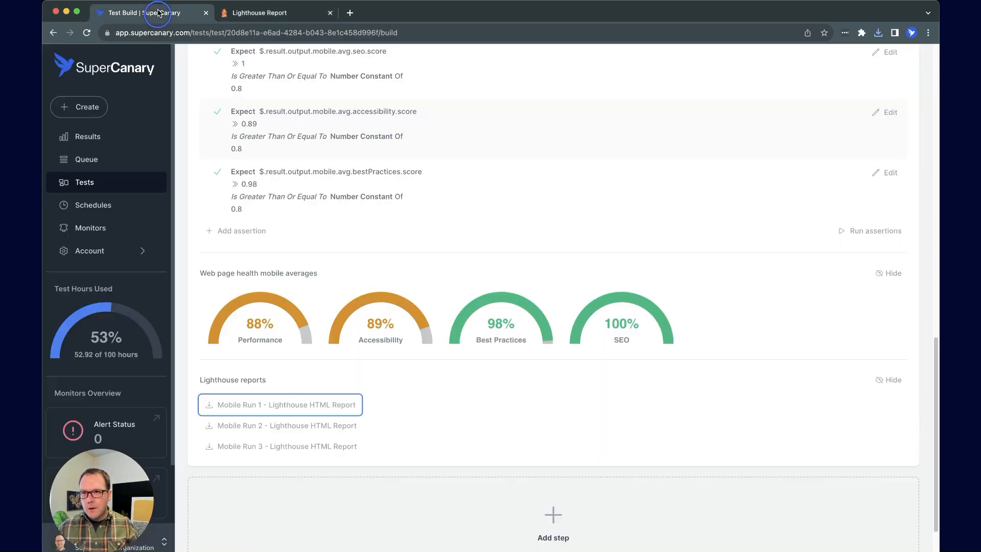
pyautogui.scroll(12, 355, 157)
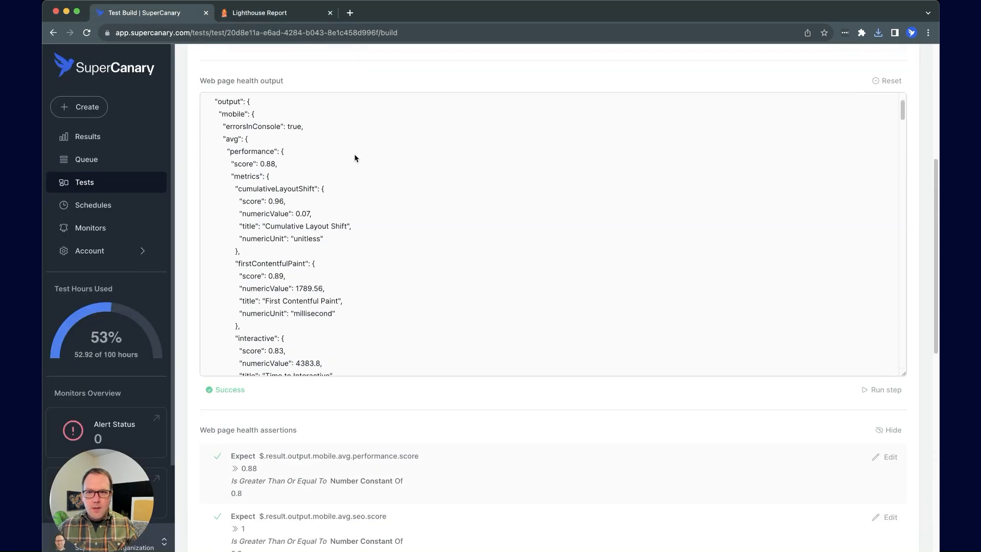
pyautogui.scroll(4, 355, 158)
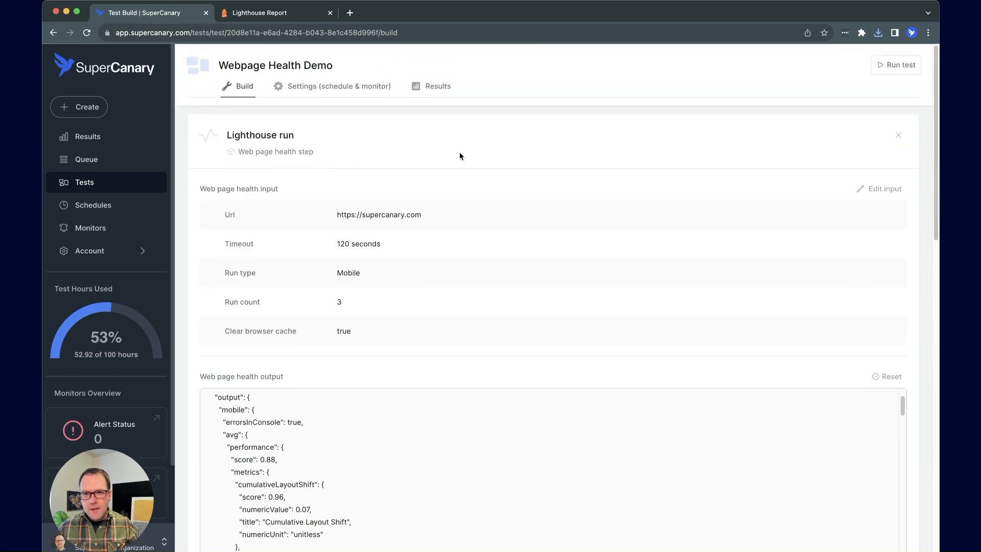